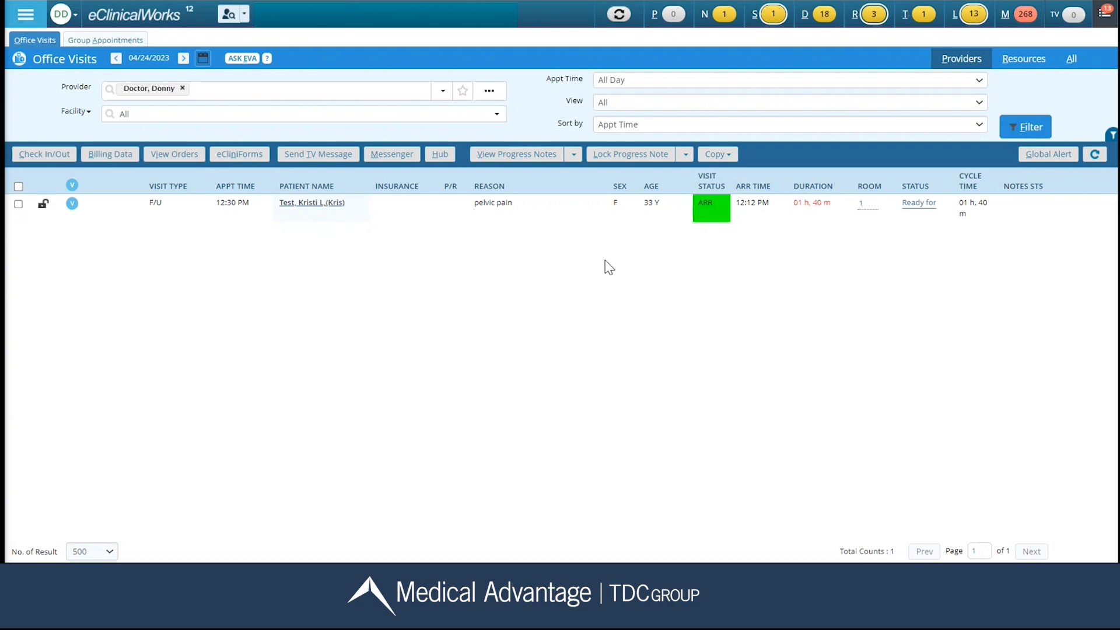
Open the progress note of the 12:30 PM pelvic pain visit and go to its Assessment section.
mouse_move(776, 13)
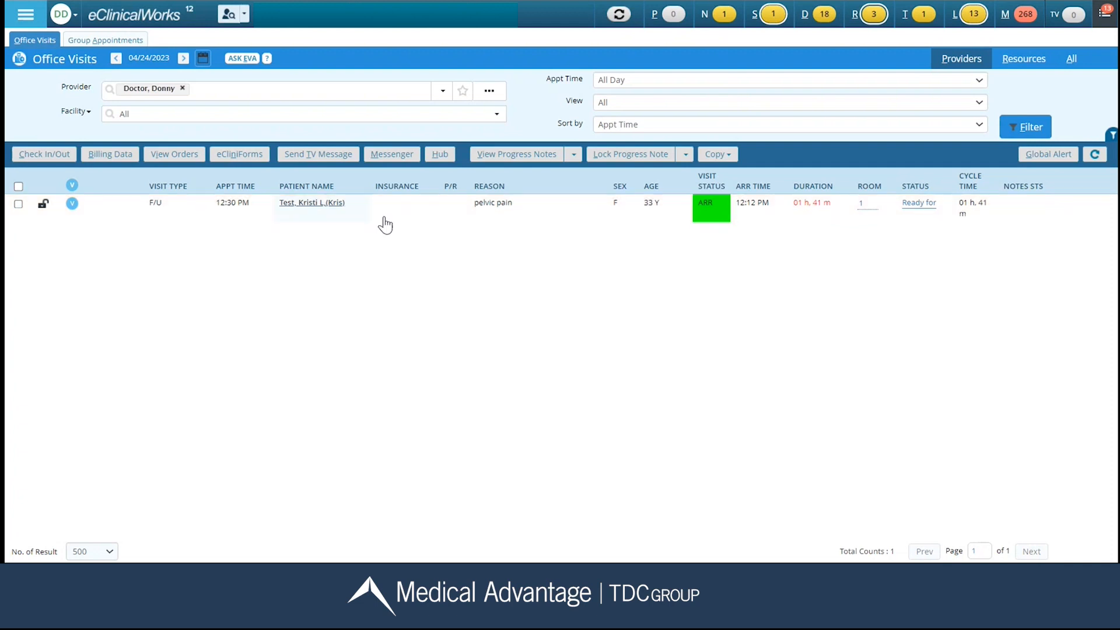
click(310, 209)
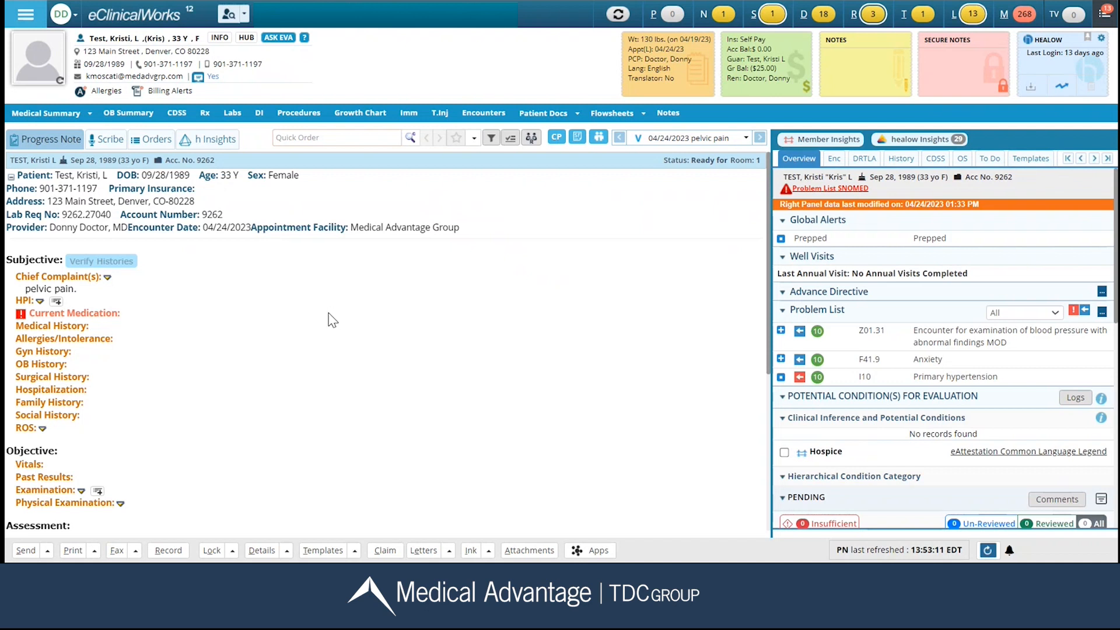
scroll(332, 319, down, 3)
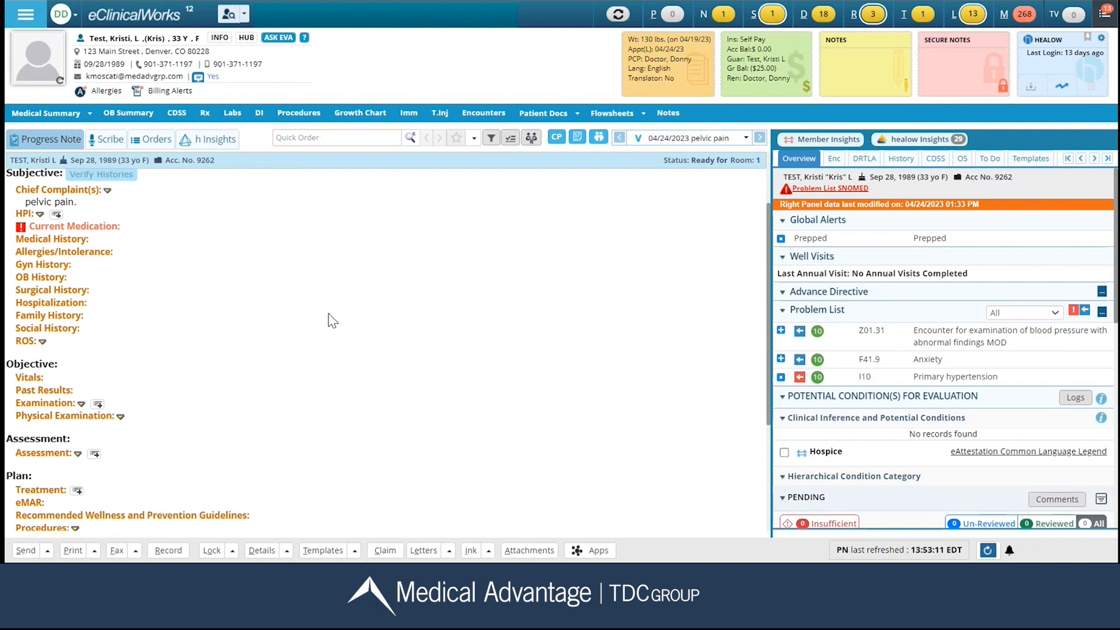
scroll(332, 321, down, 3)
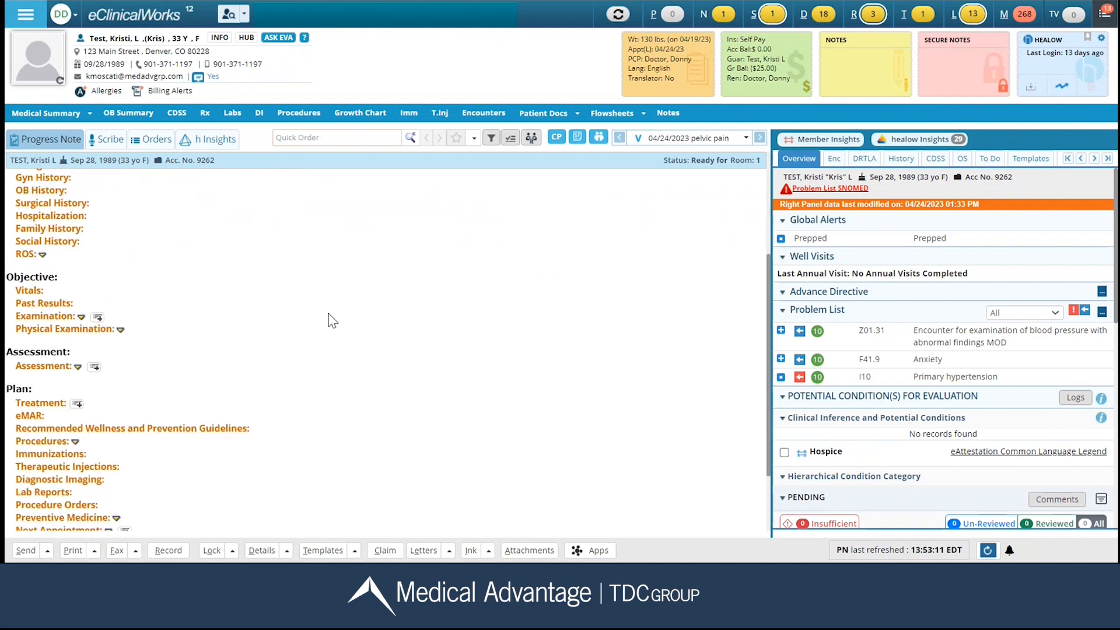
click(29, 365)
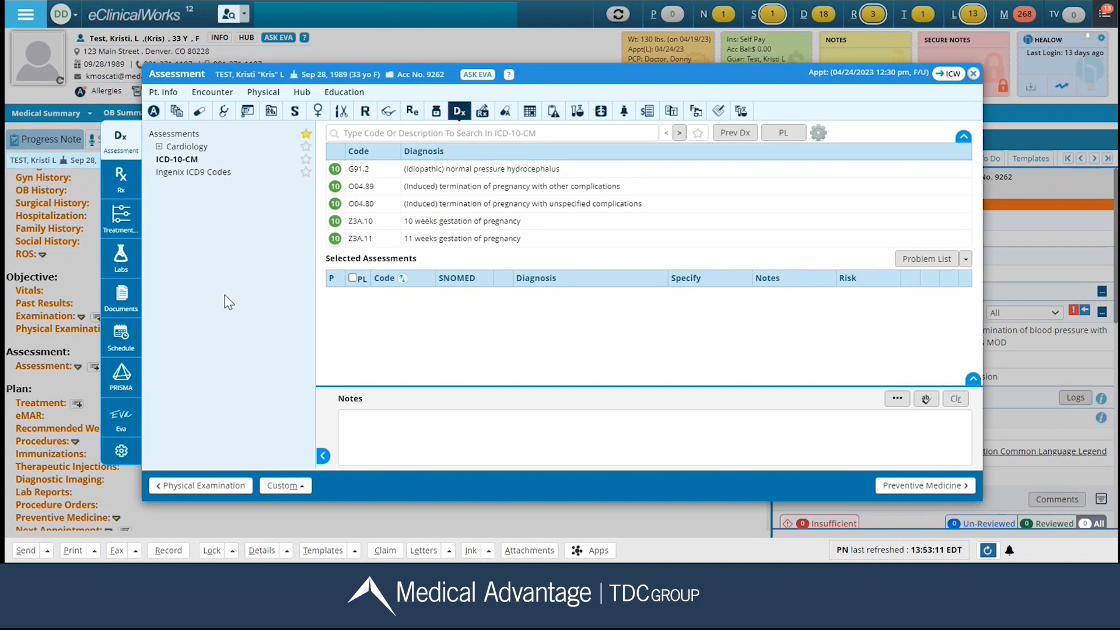
Search the ICD-10 codes for "pregnancy" and add O26.92, Pregnancy related conditions, unspecified, second trimester, to the selected assessments.
click(396, 136)
text(pregancy)
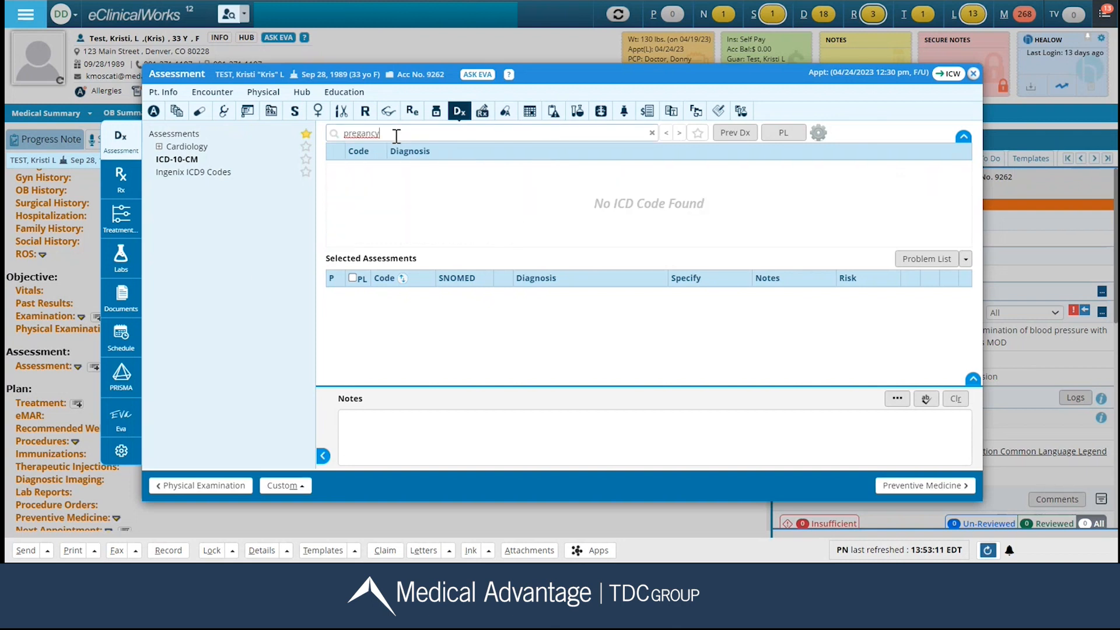
key(BackSpace)
key(BackSpace)
key(BackSpace)
text(nancy)
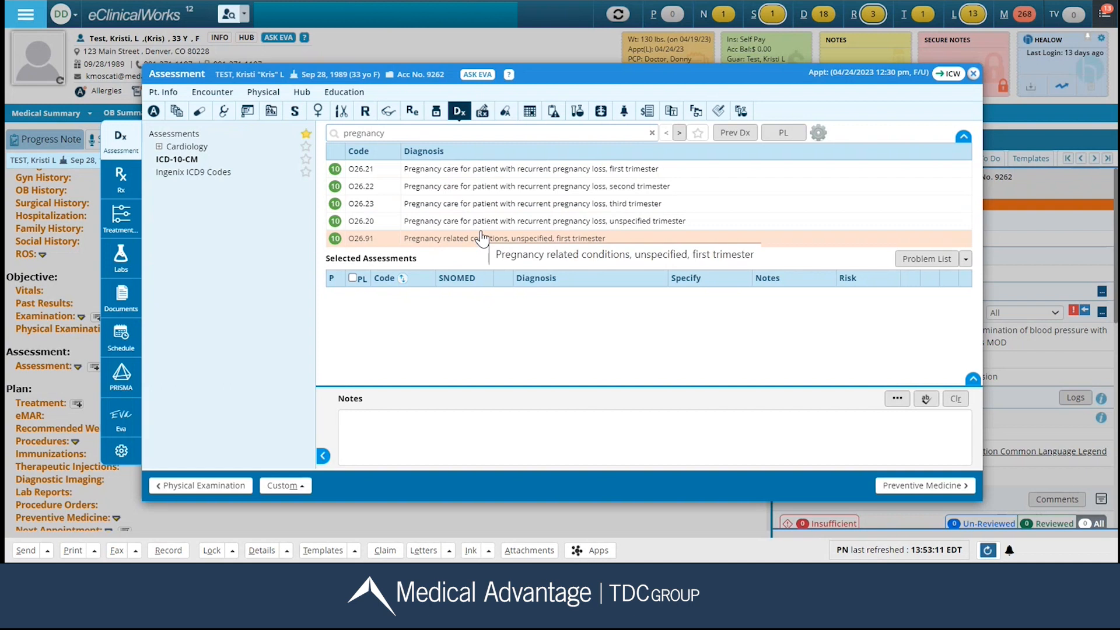
click(680, 133)
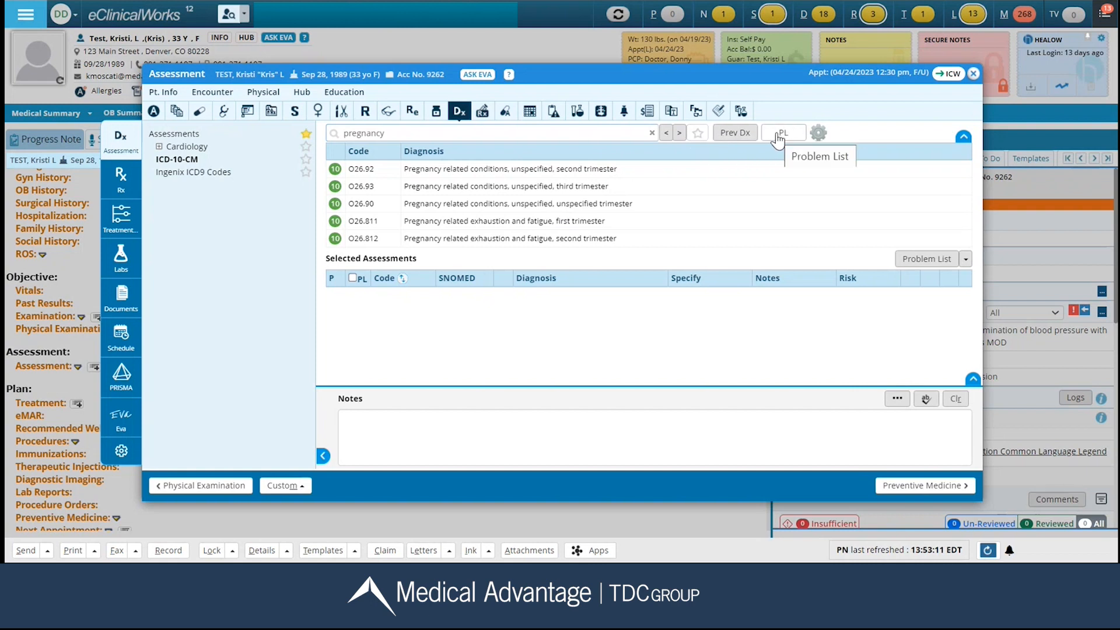
click(545, 170)
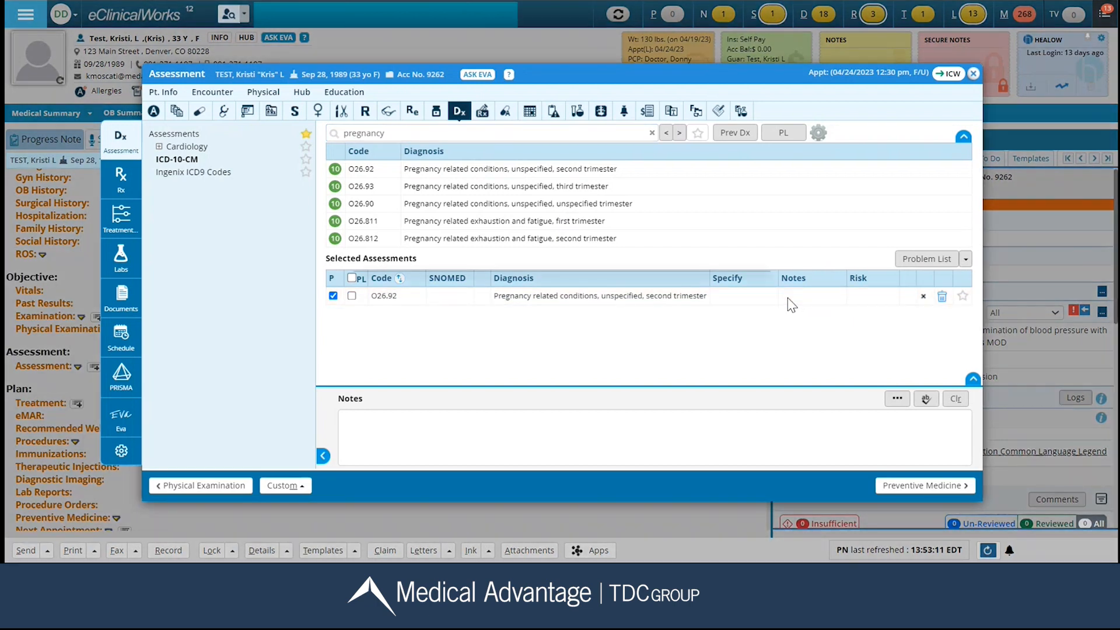
Enter the note "add notes here" in the assessment details of the O26.92 diagnosis.
click(791, 298)
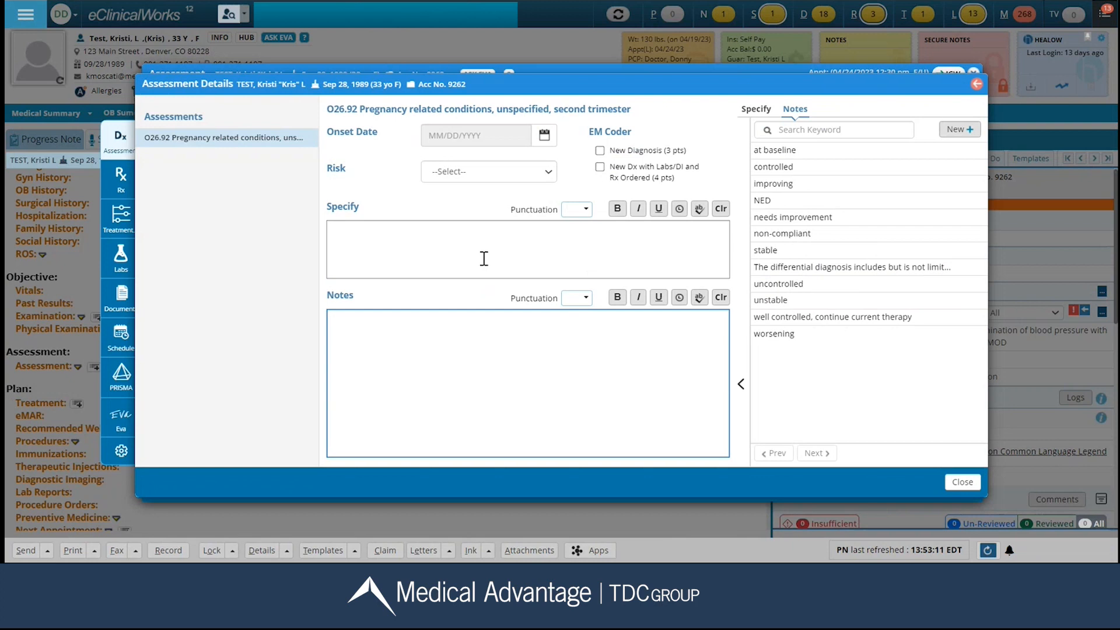
click(547, 170)
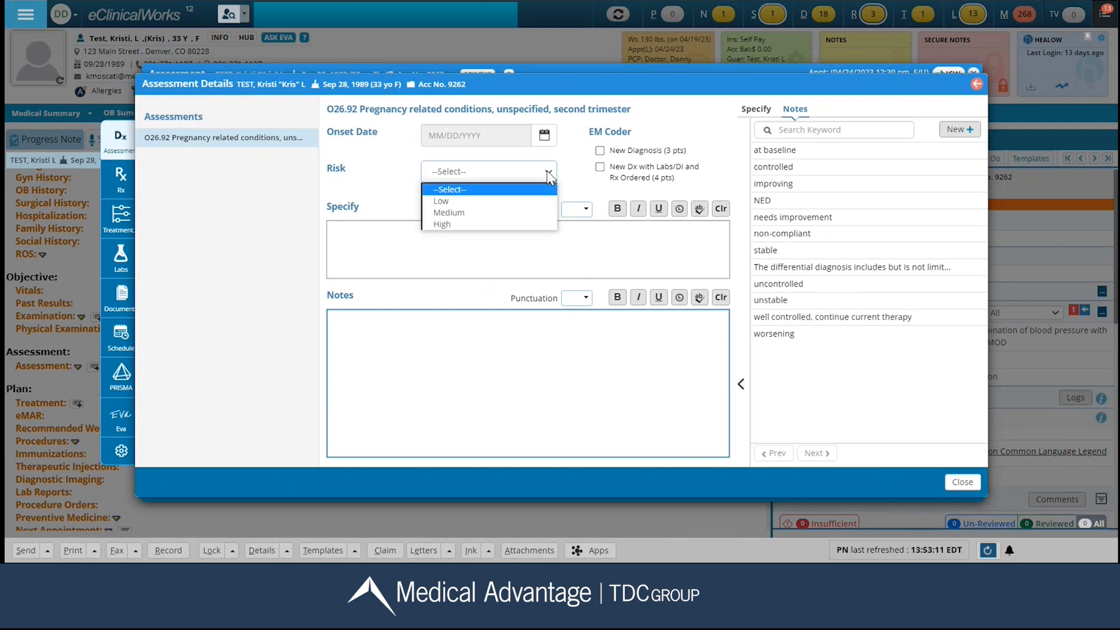
click(377, 253)
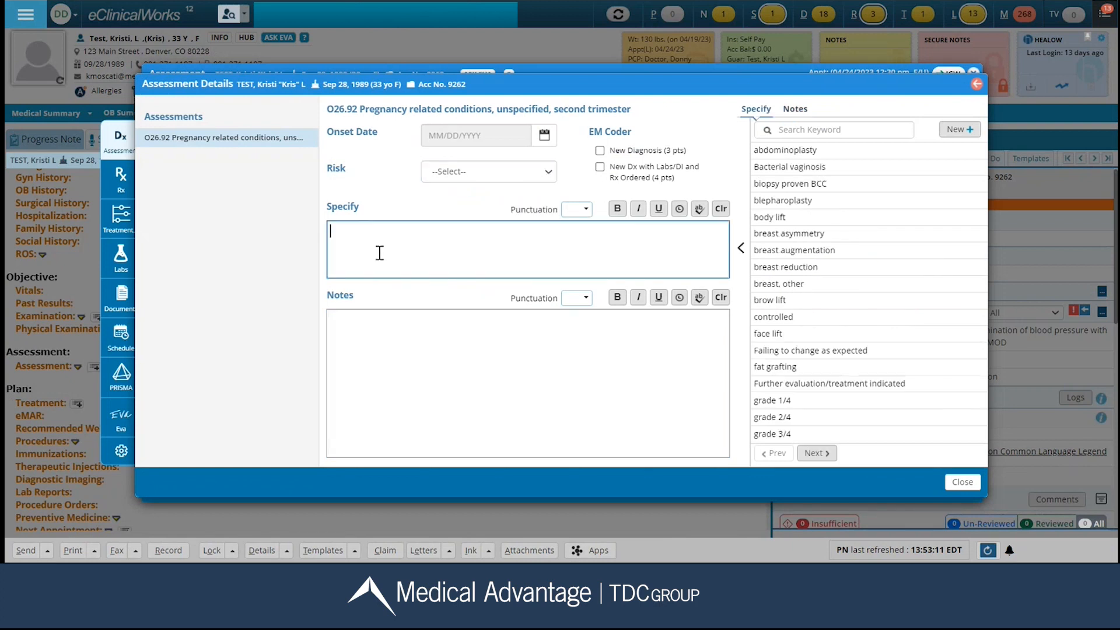
click(410, 359)
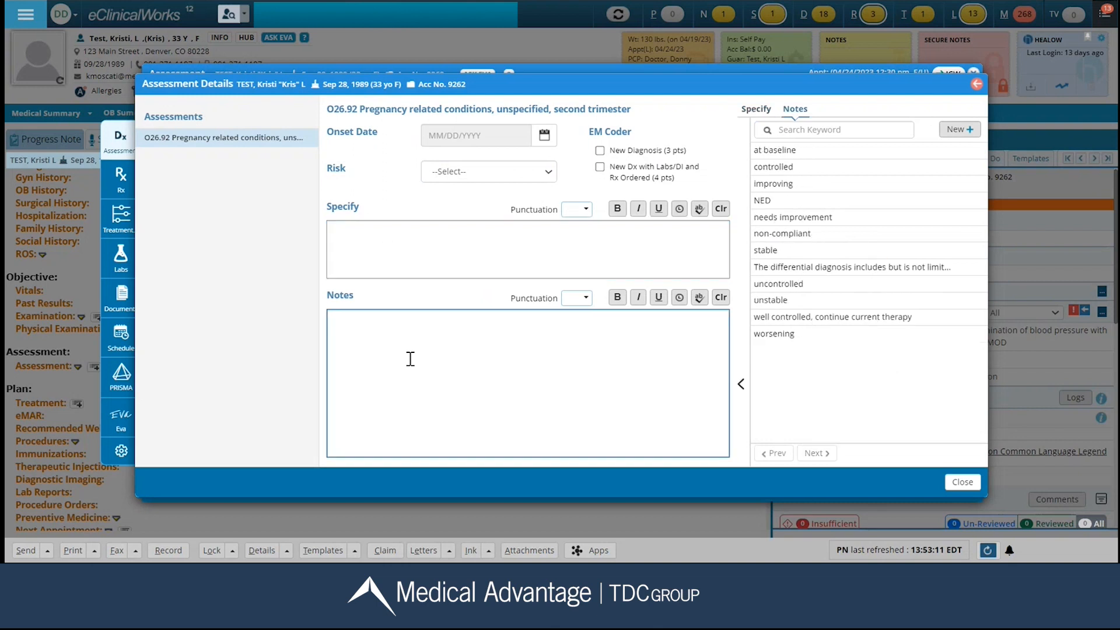
text(add notes here)
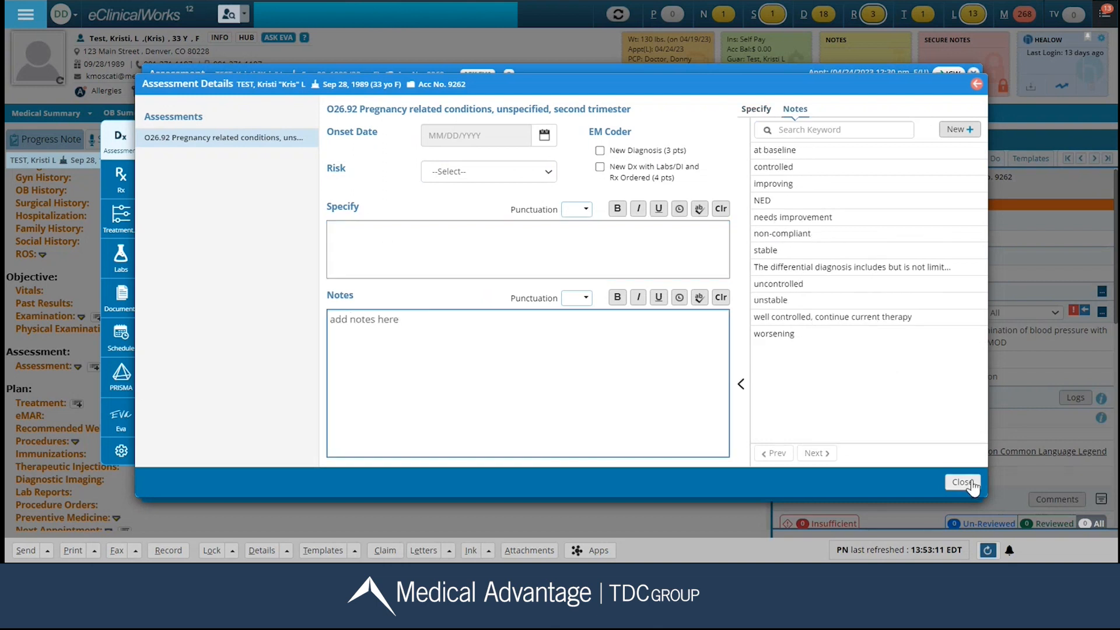
click(963, 483)
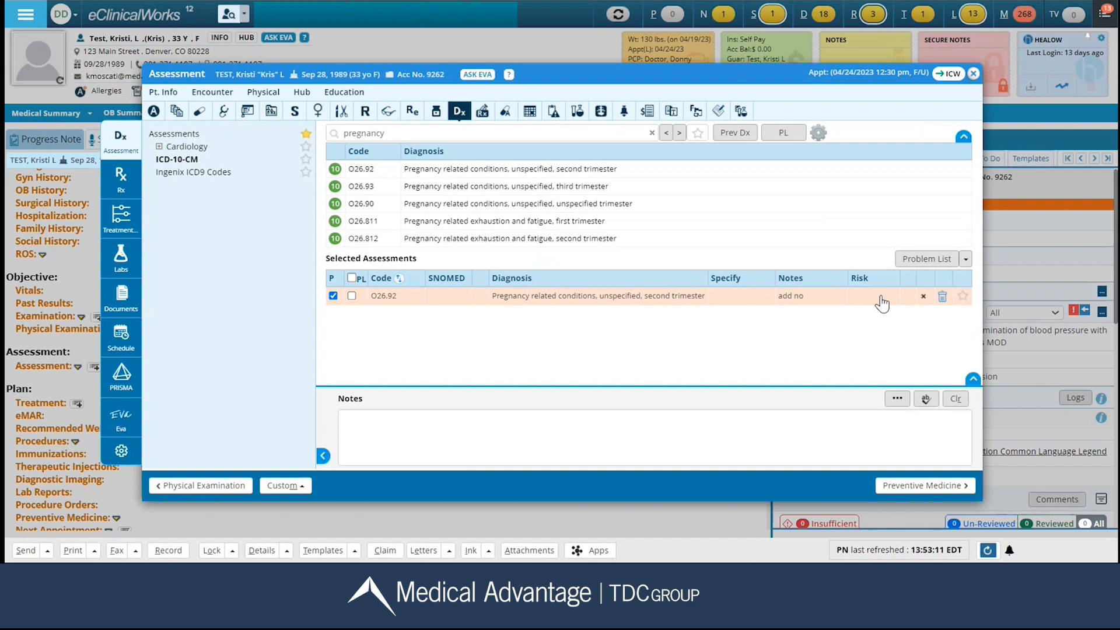
Clear the data entered for the O26.92 diagnosis and delete it from the selected assessments.
click(924, 297)
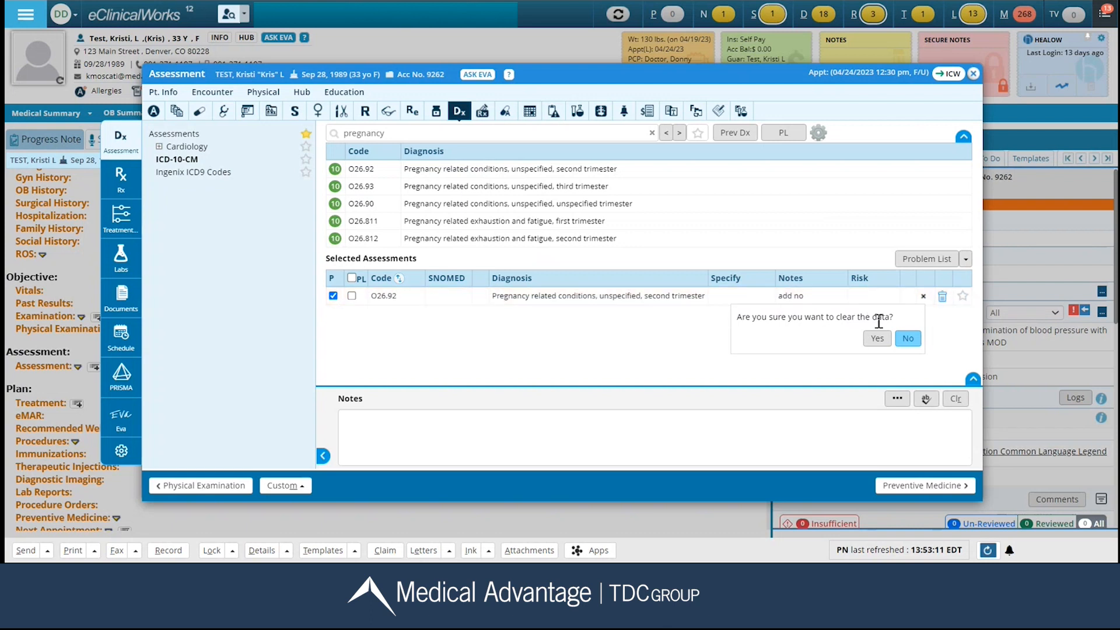
click(877, 339)
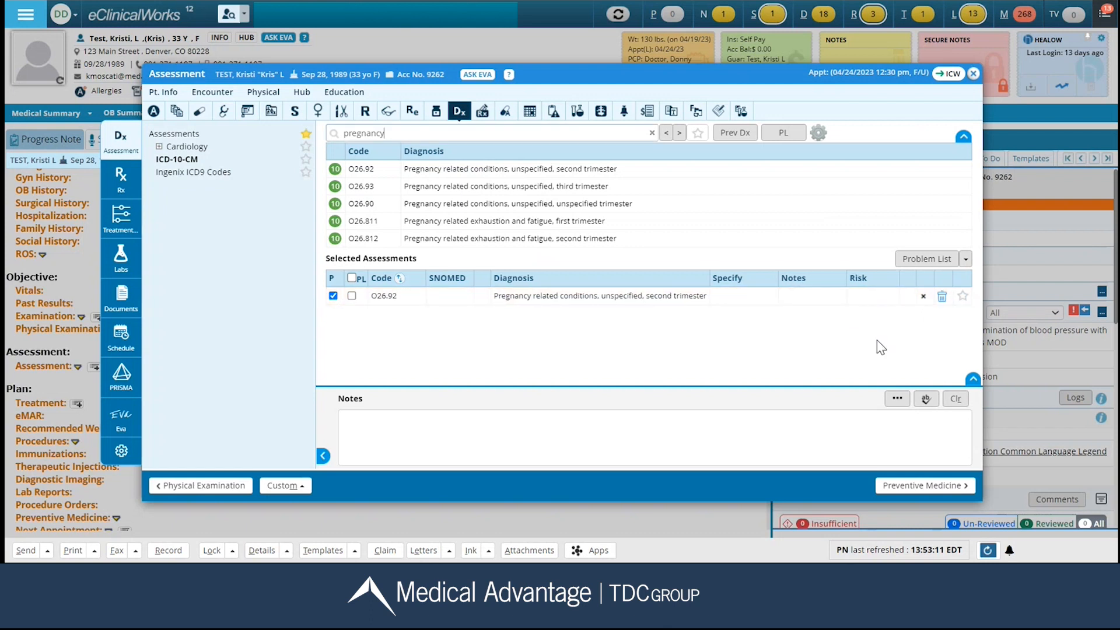
click(940, 297)
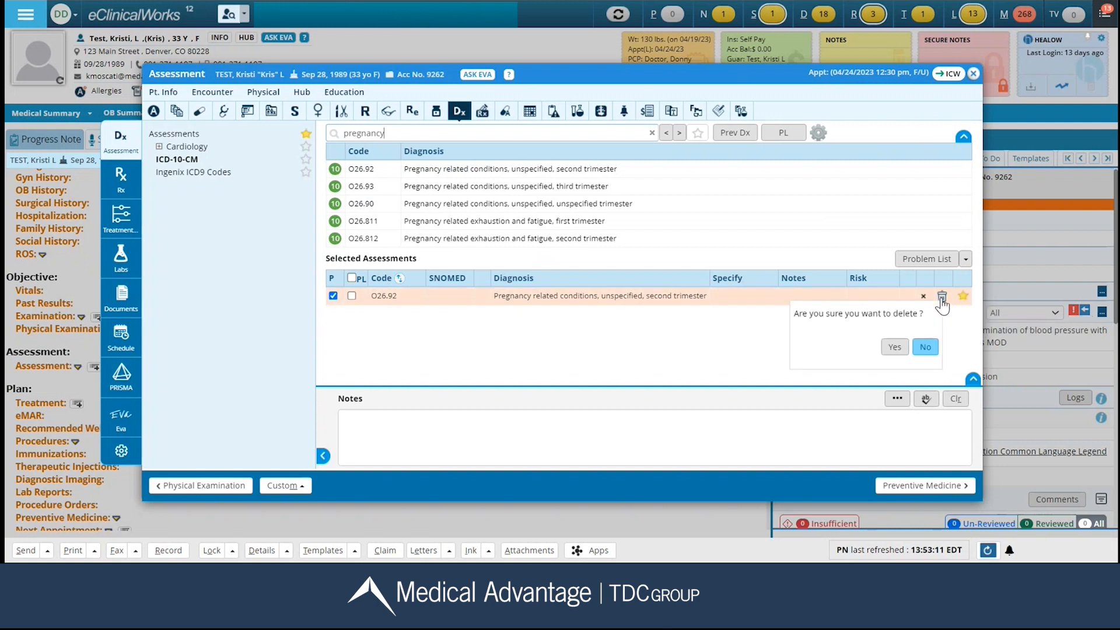
click(895, 349)
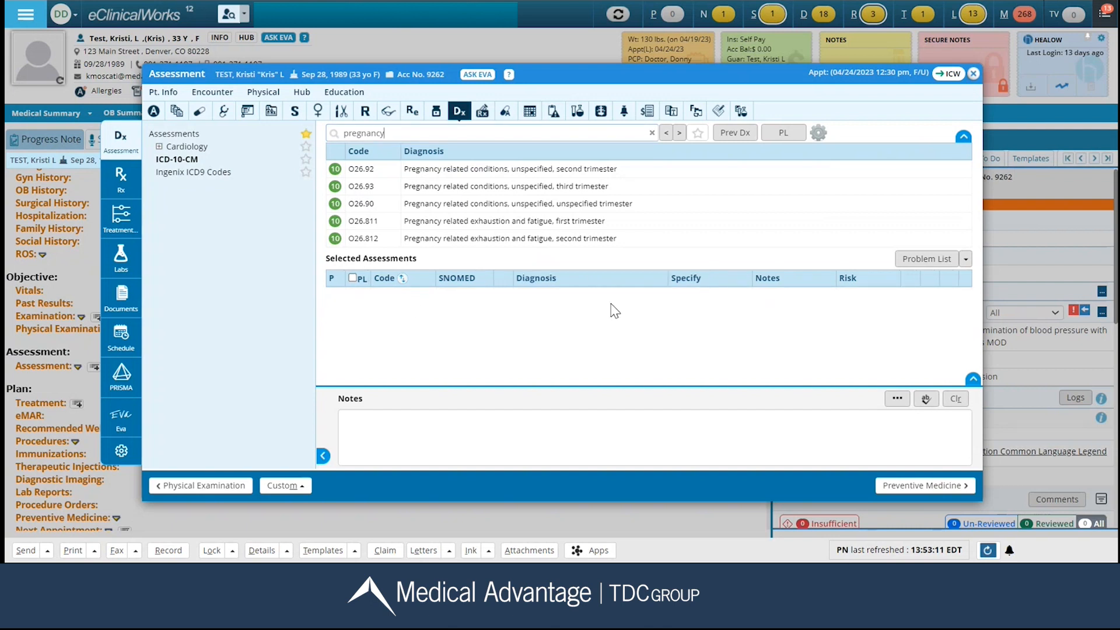
Clear the diagnosis search and enable Smart Search in the search settings.
click(652, 133)
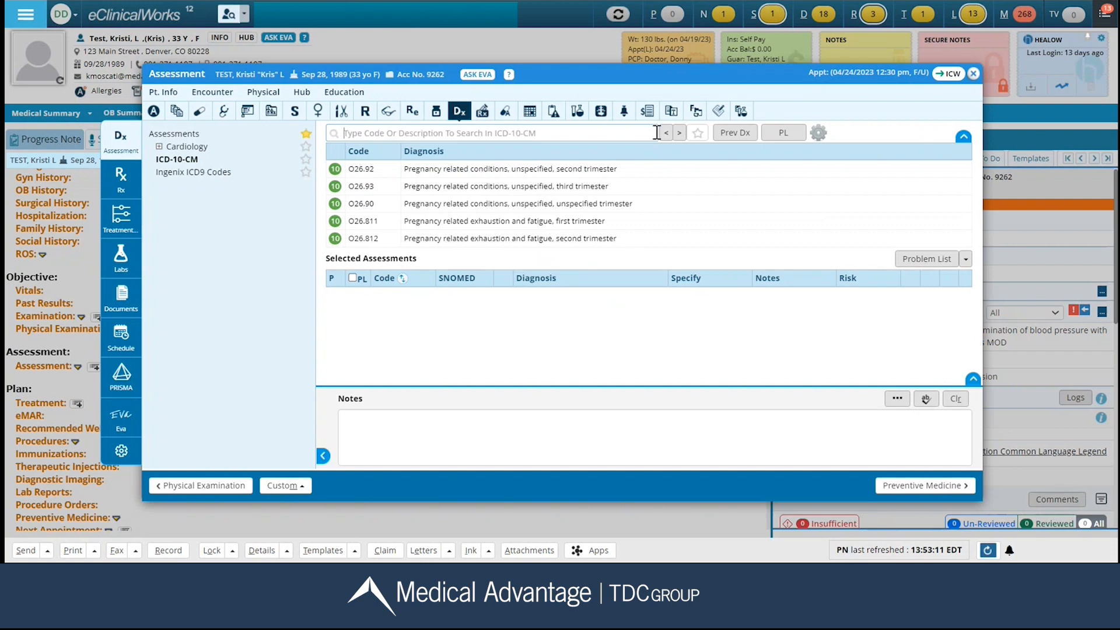
click(819, 134)
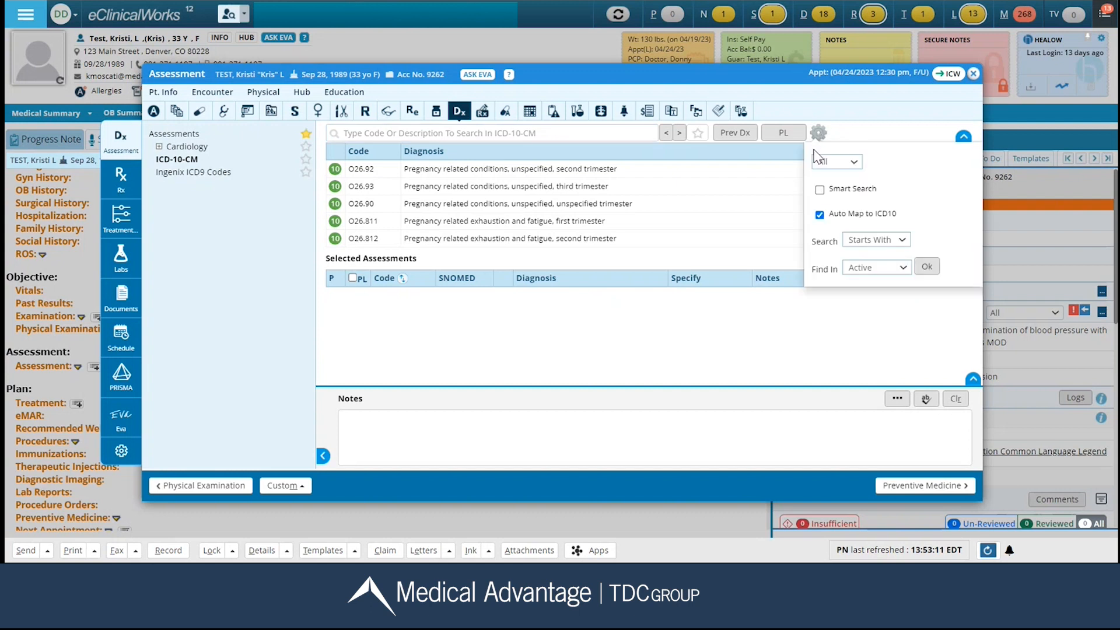
click(819, 191)
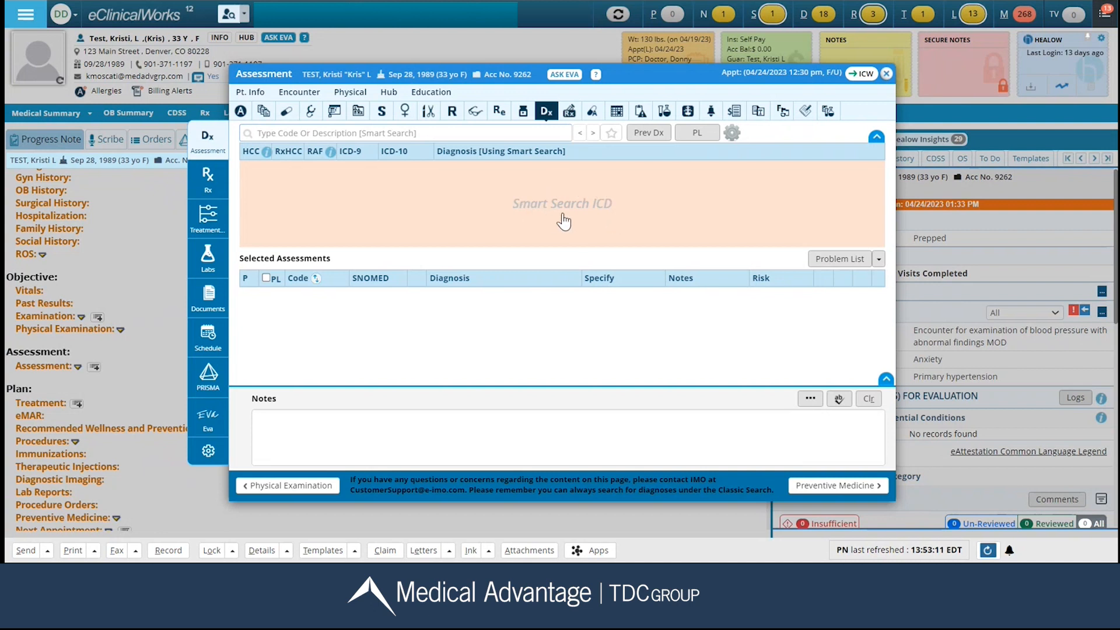
Search the diagnoses for "pelvic pain" and choose Pelvic pain complicating pregnancy for further specification.
click(295, 134)
text(pelvic)
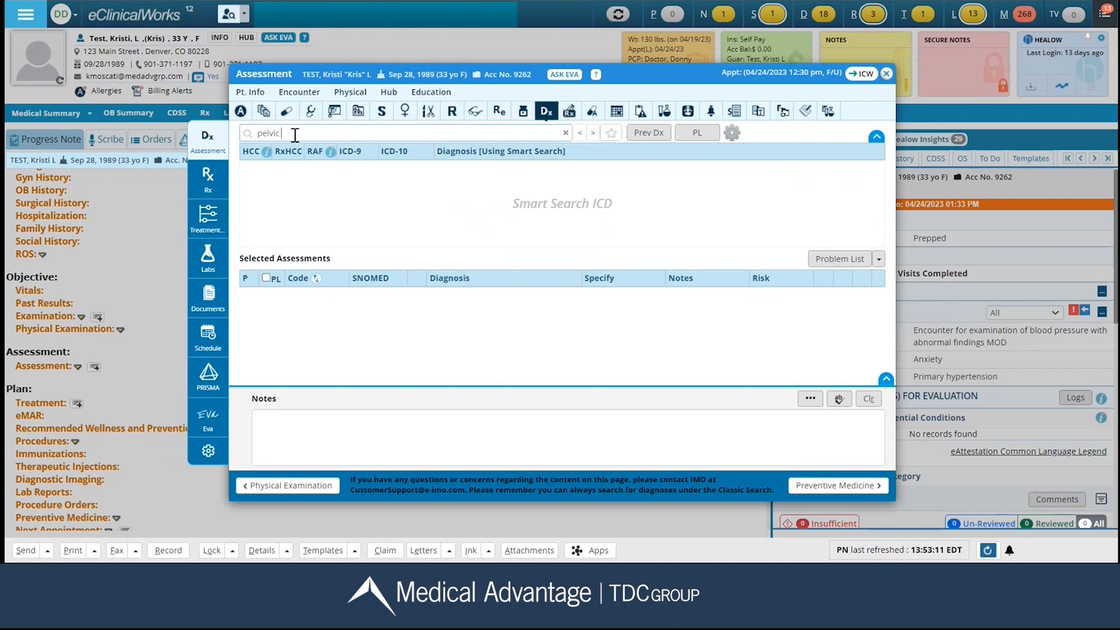
text( pain)
key(Return)
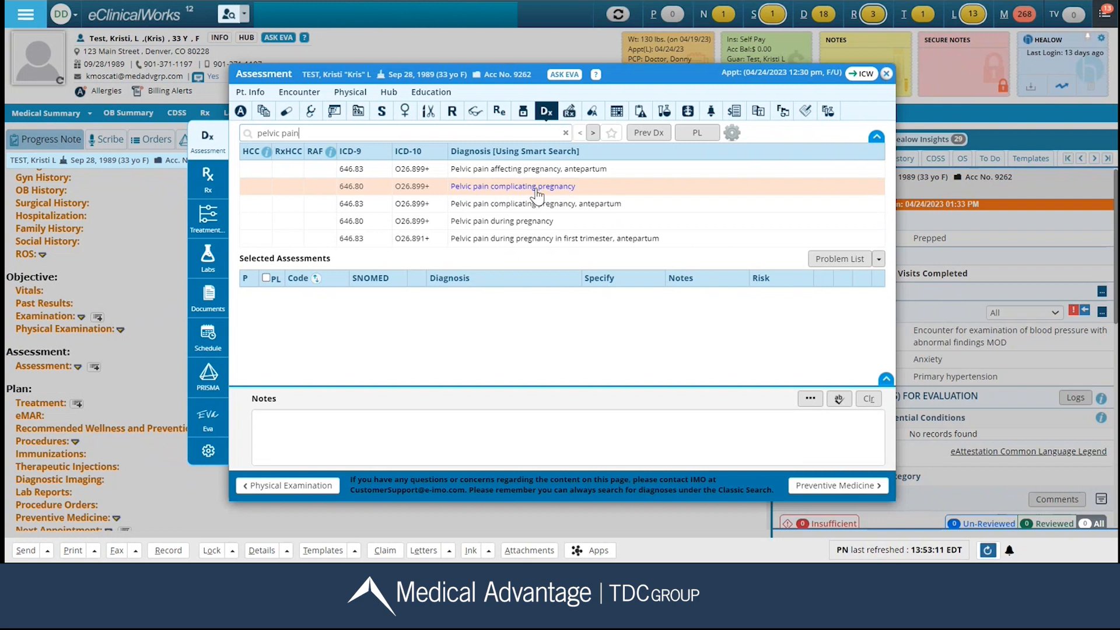
click(499, 187)
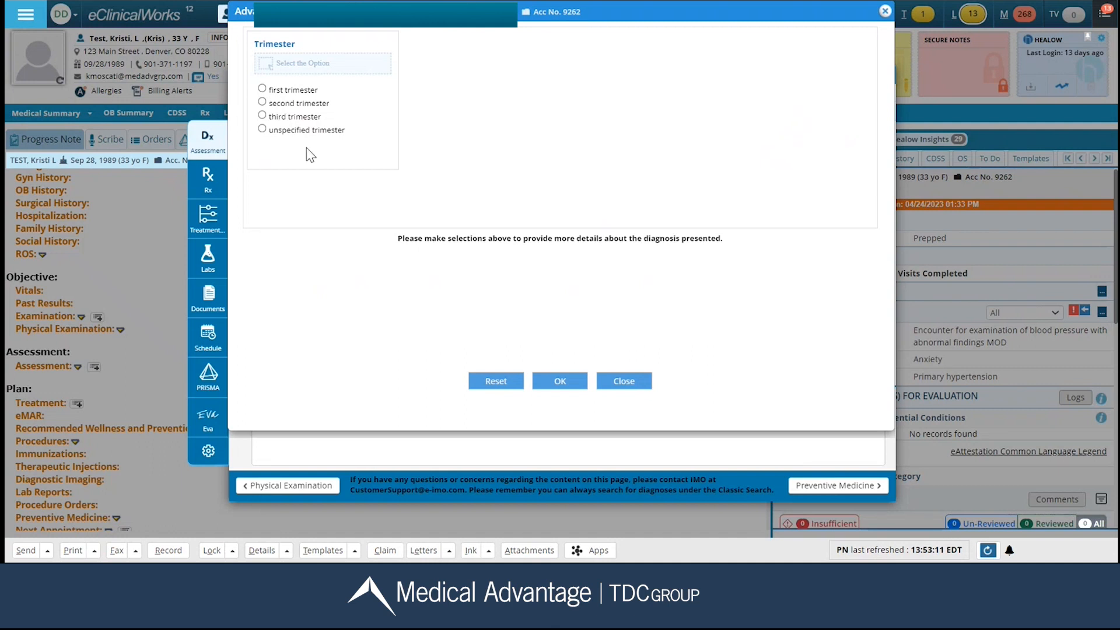
Add the first-trimester diagnosis Pelvic pain affecting pregnancy, antepartum, with its linked code R10.2, and mark R10.2 as the primary assessment.
click(262, 88)
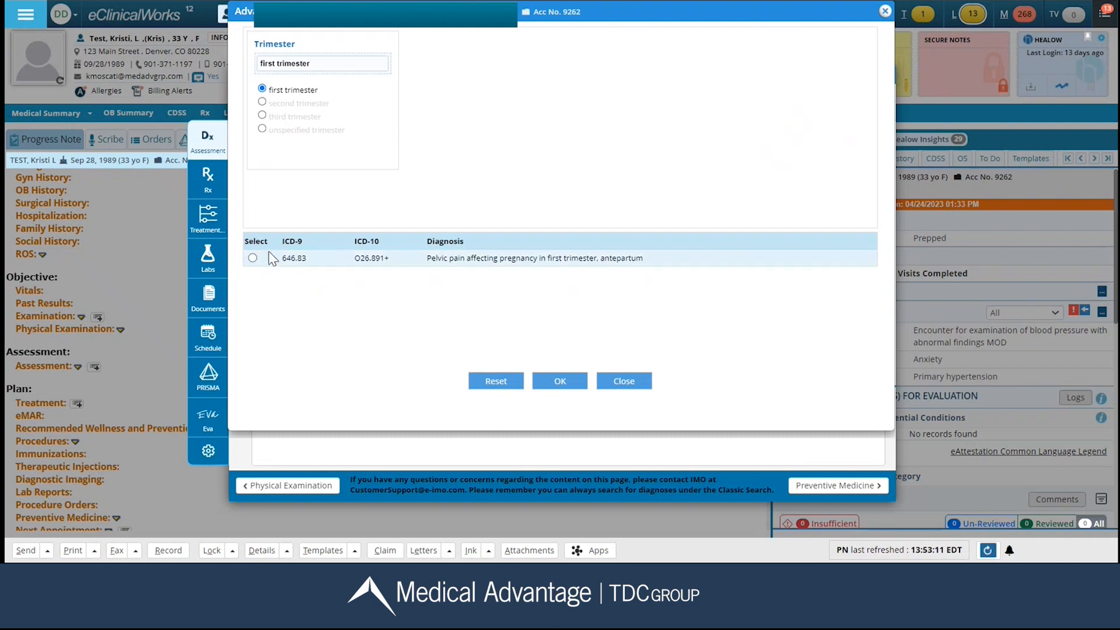
click(252, 258)
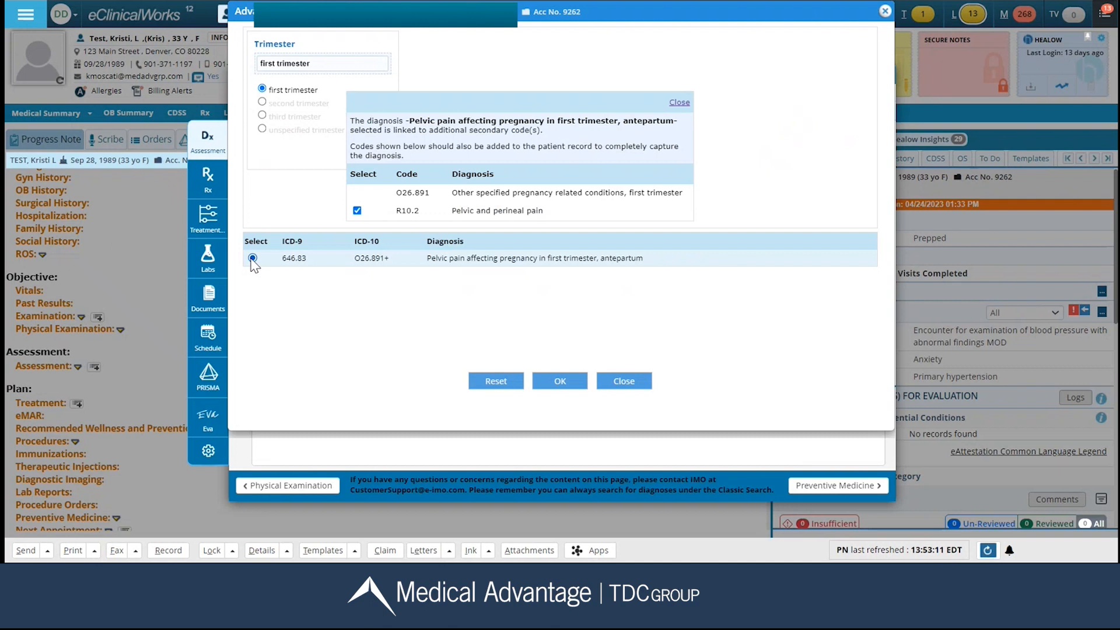
click(253, 258)
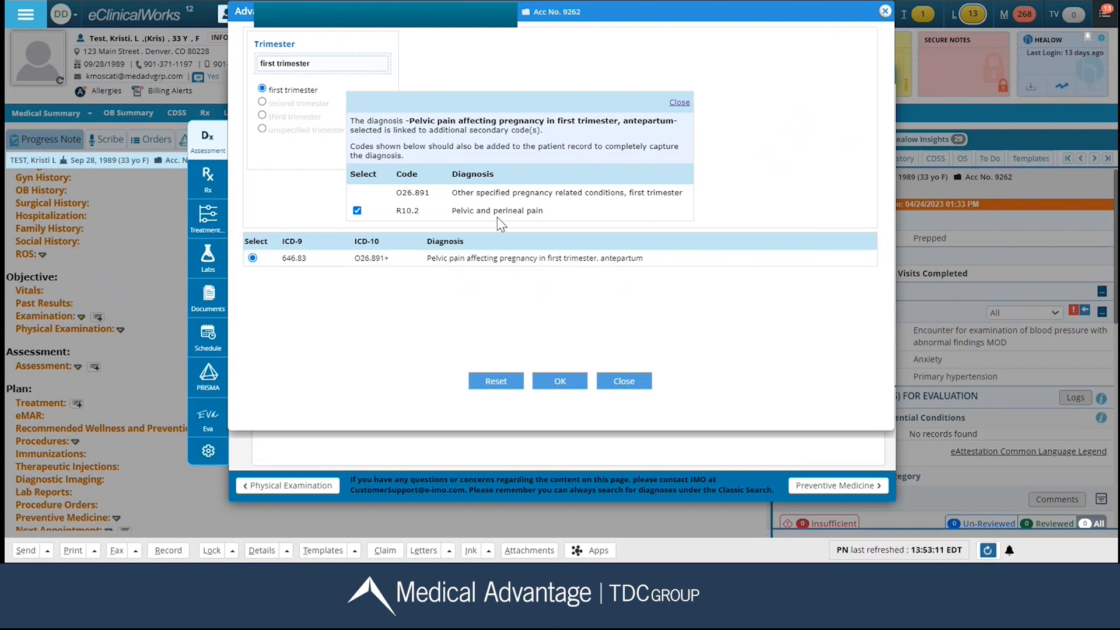
click(560, 382)
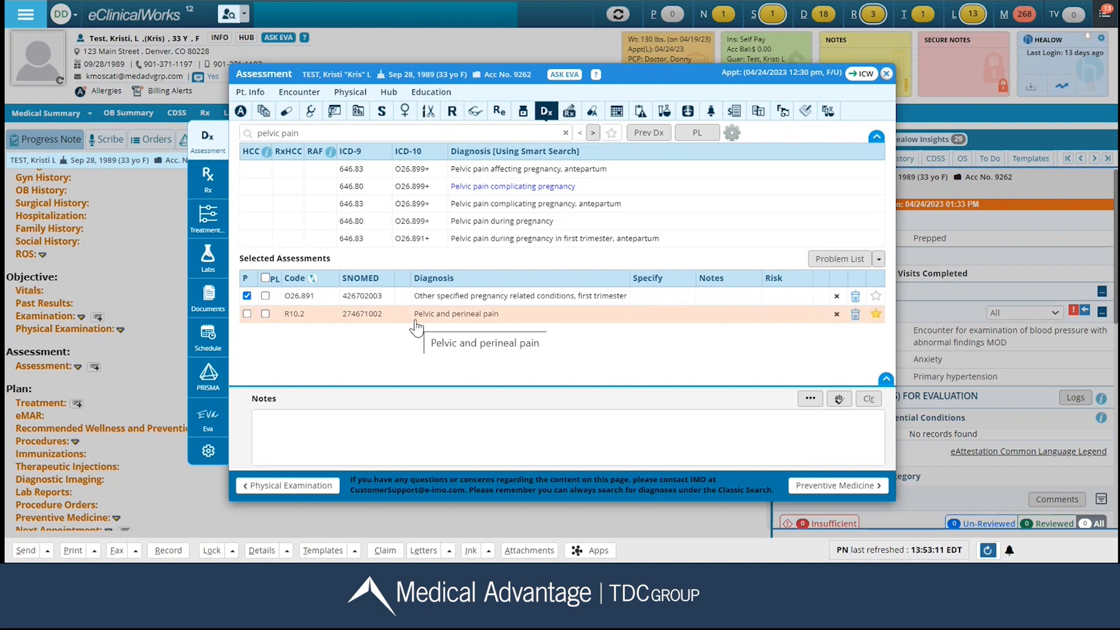
click(248, 313)
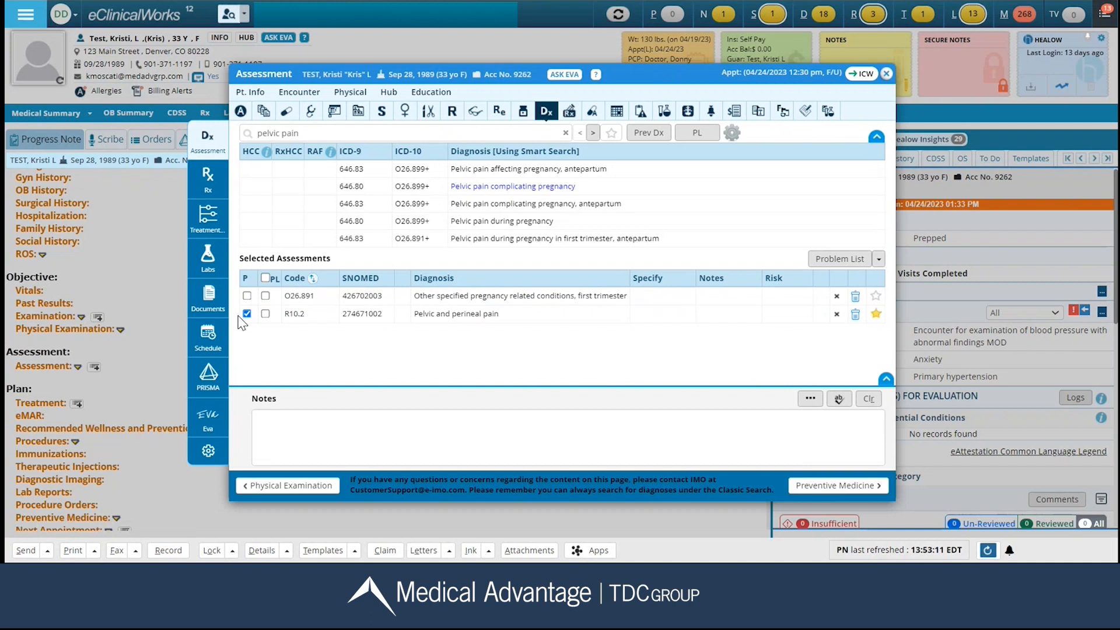
Add the O26.891 diagnosis to the problem list and remove it from that list again.
click(265, 297)
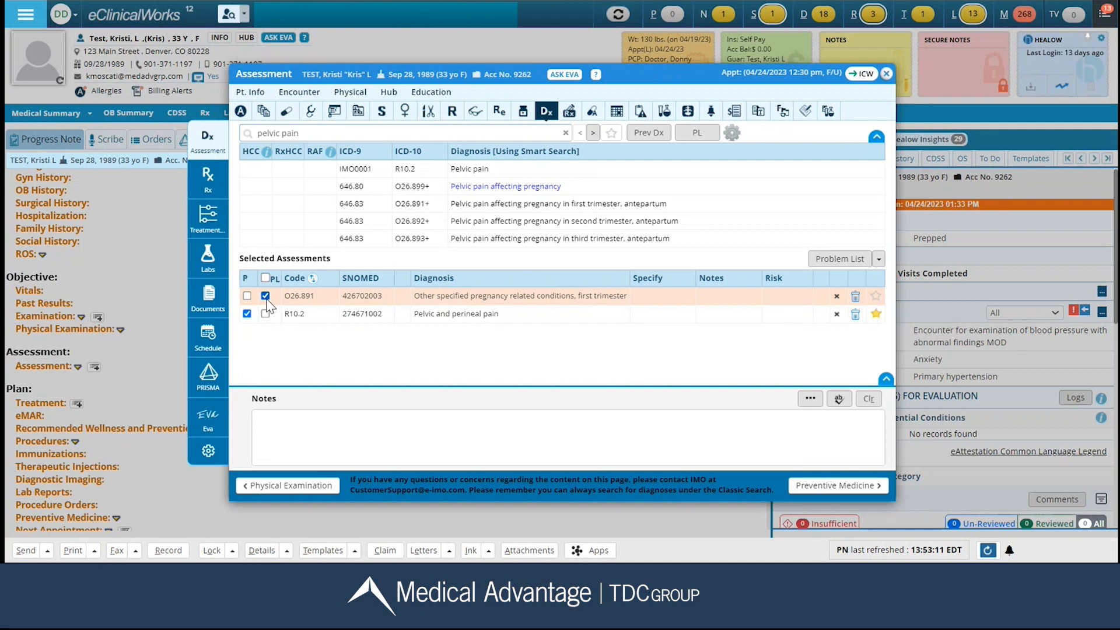
click(266, 296)
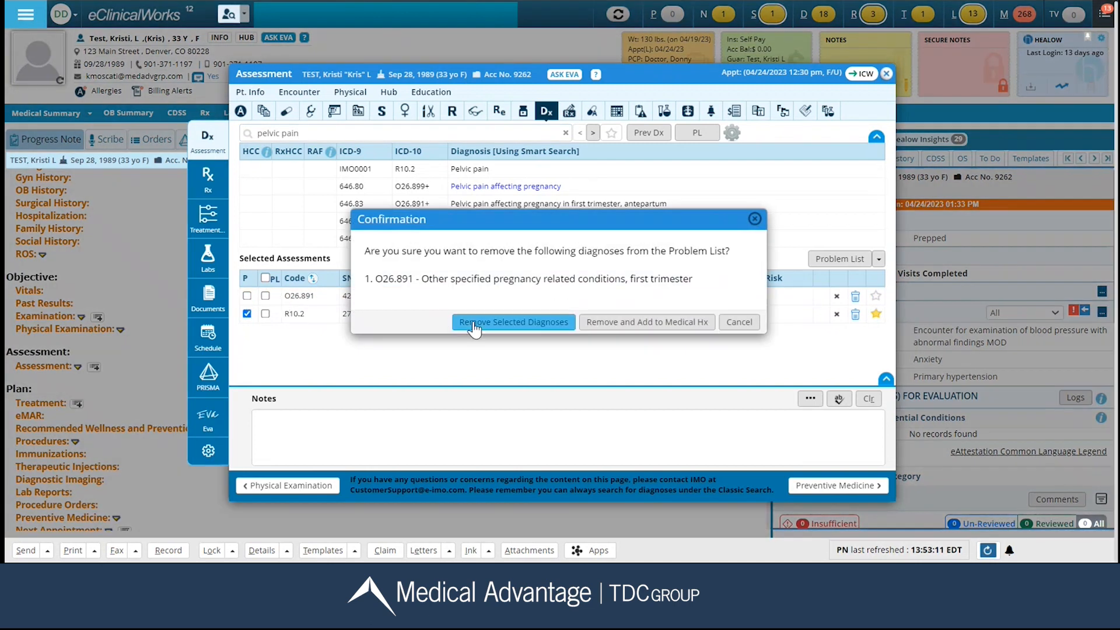
click(473, 325)
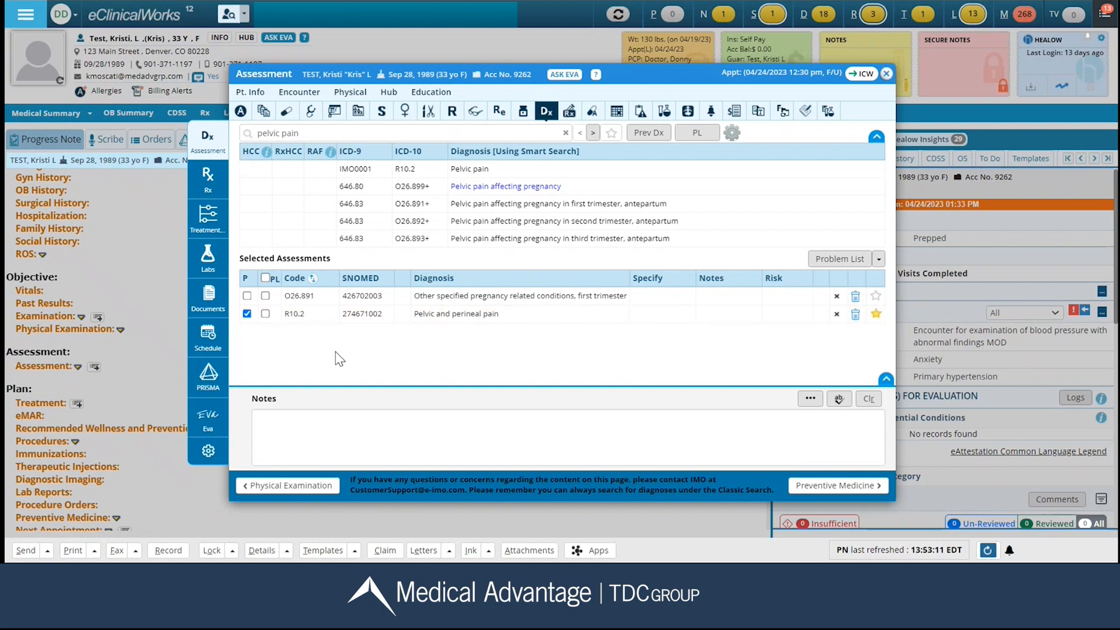
Open the patient's problem list from the assessment and review its recorded diagnoses.
click(834, 262)
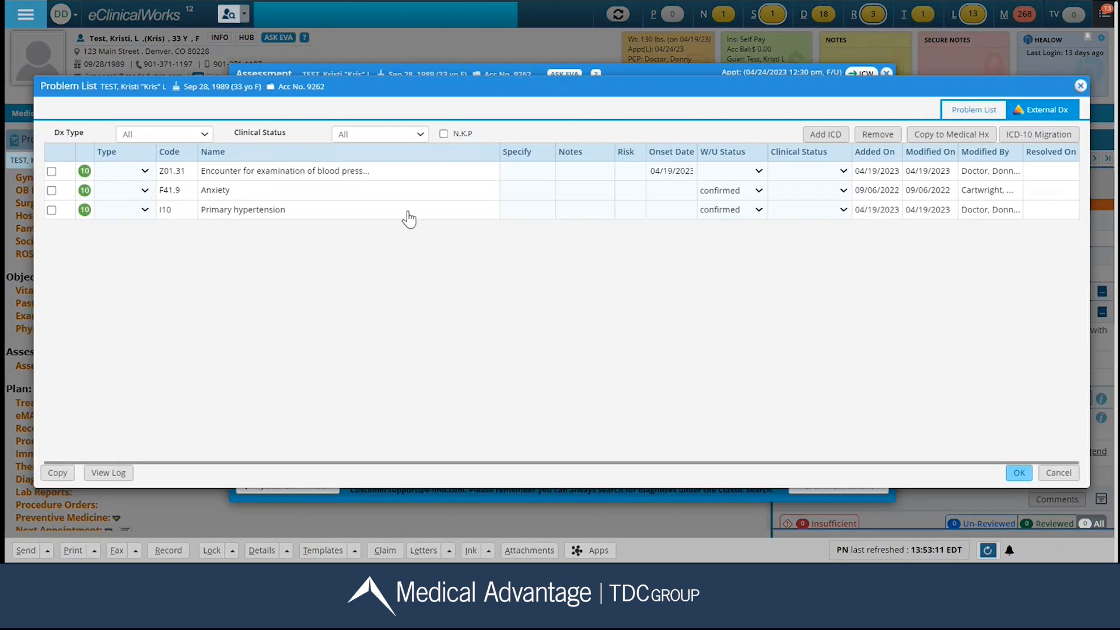
click(372, 170)
click(367, 190)
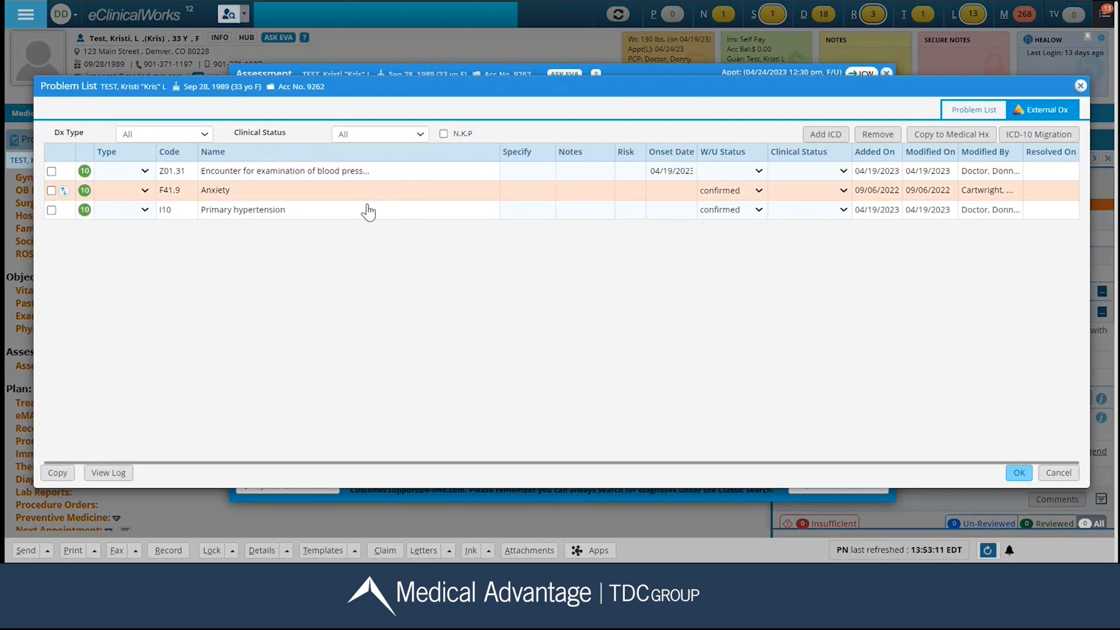
Open the ICD search for adding a diagnosis to the problem list and leave it without adding one.
click(365, 210)
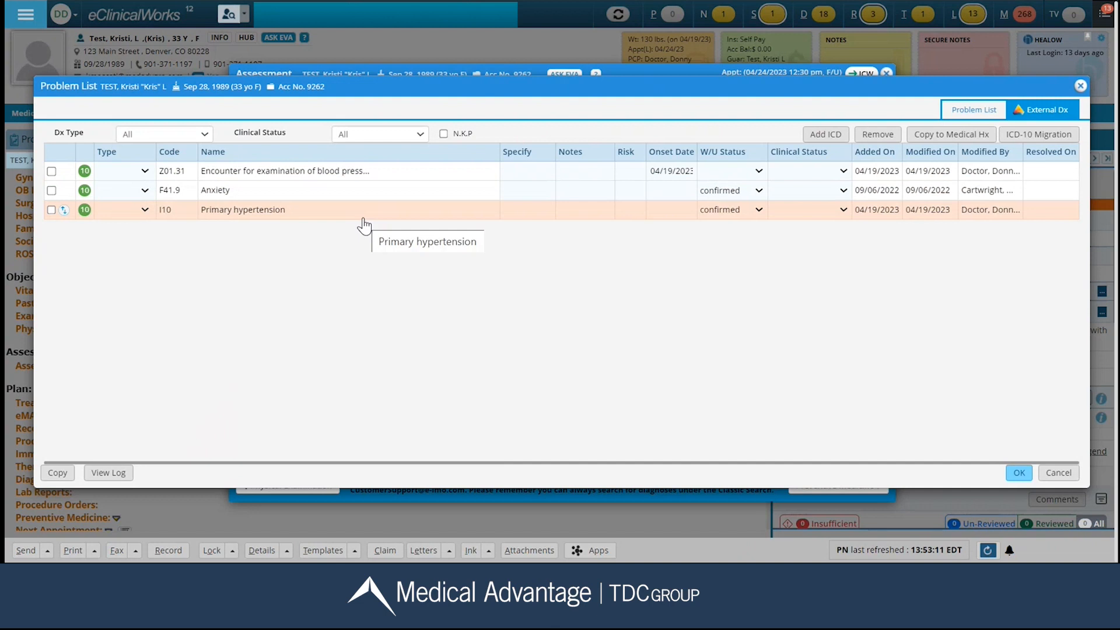
click(817, 137)
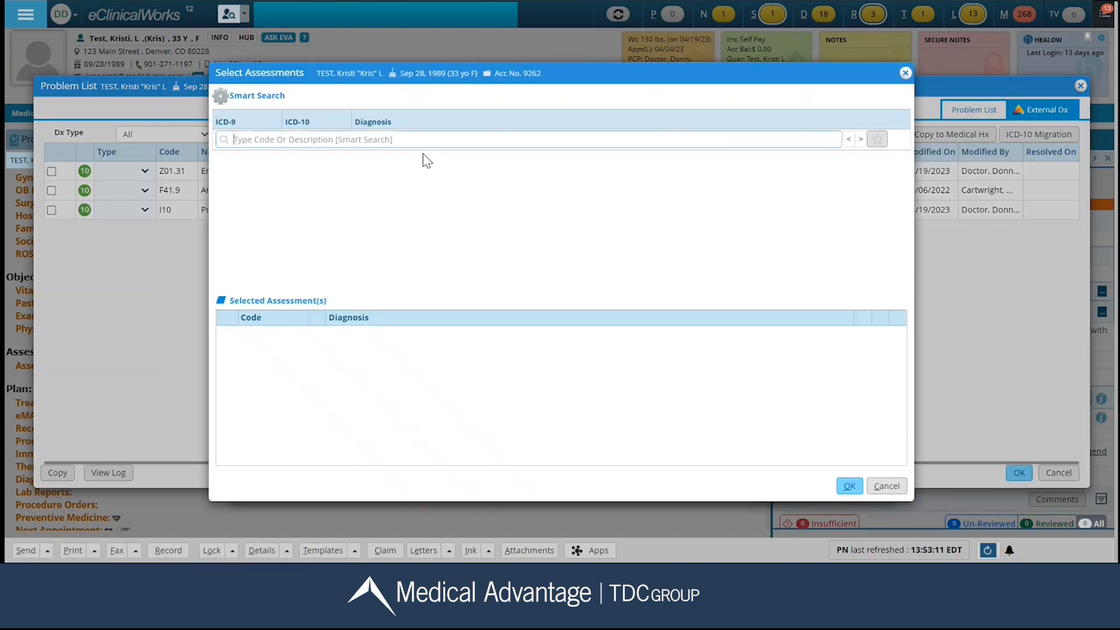
click(885, 489)
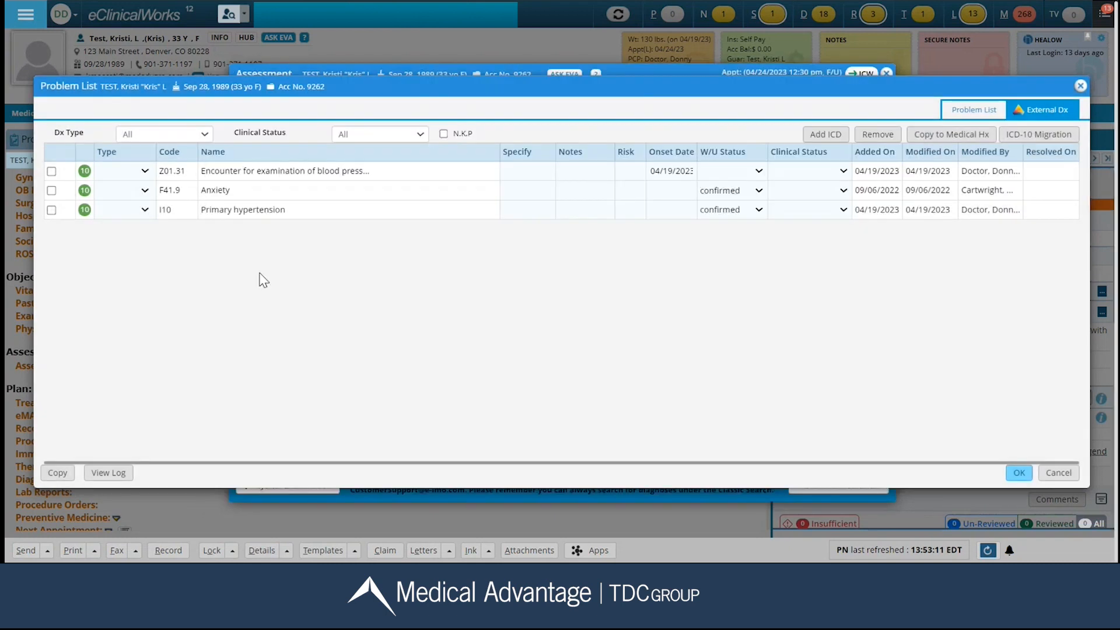
Select the Z01.31 problem, view its available W/U statuses, and close the problem list.
click(52, 172)
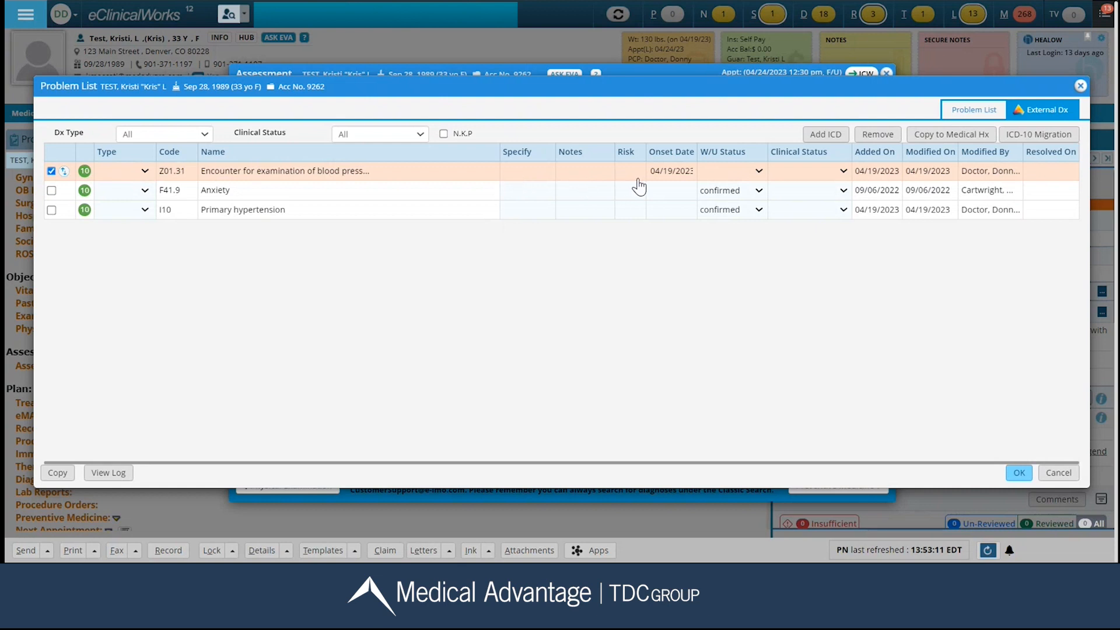
click(758, 171)
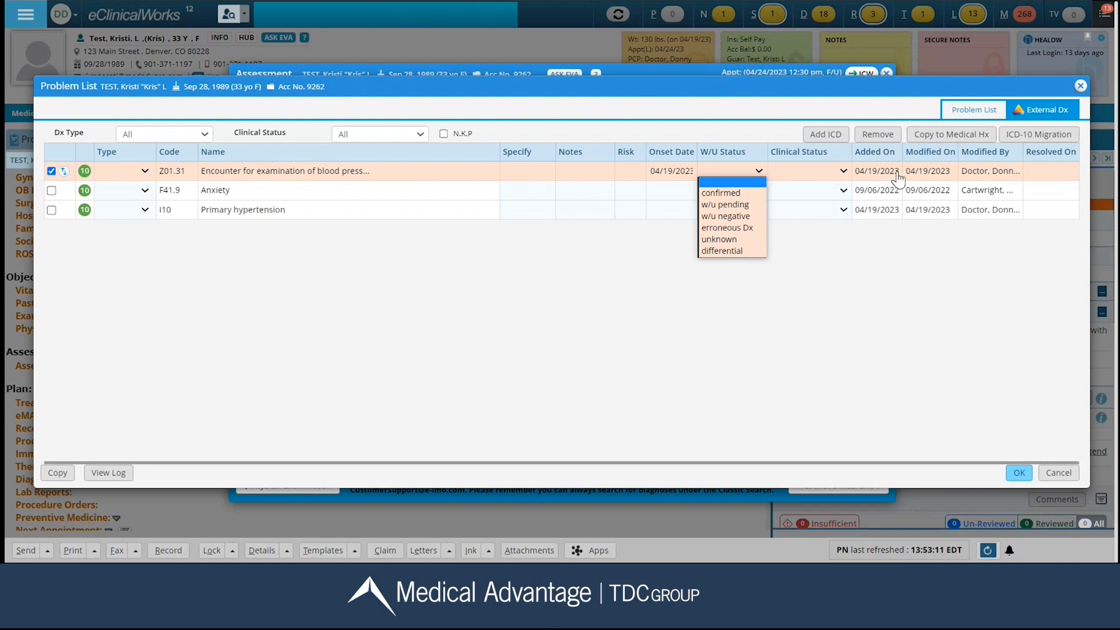
click(964, 309)
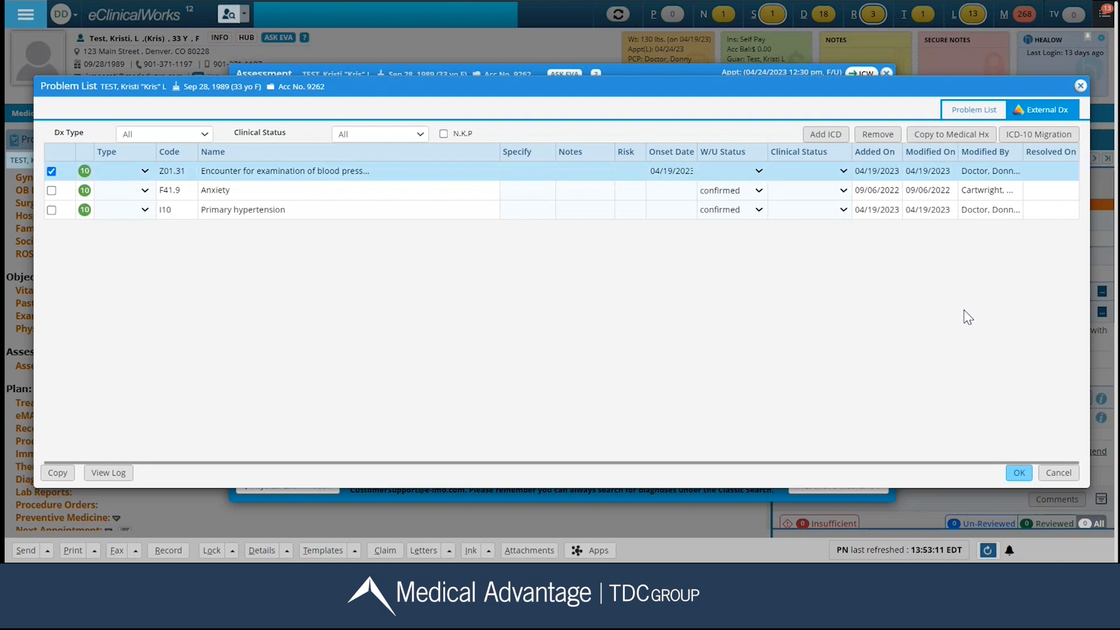
click(1019, 473)
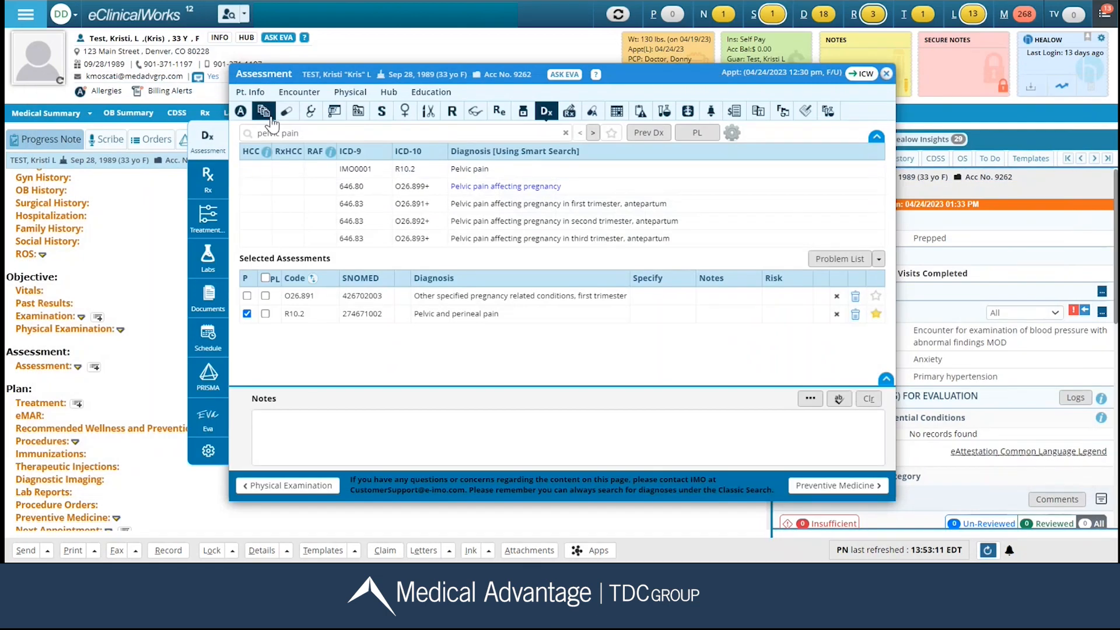
Search the diagnoses for "mammogram screening", add Screening mammogram for breast cancer (Z12.31), and return to the progress note.
drag(328, 137, 242, 128)
text(mammogram)
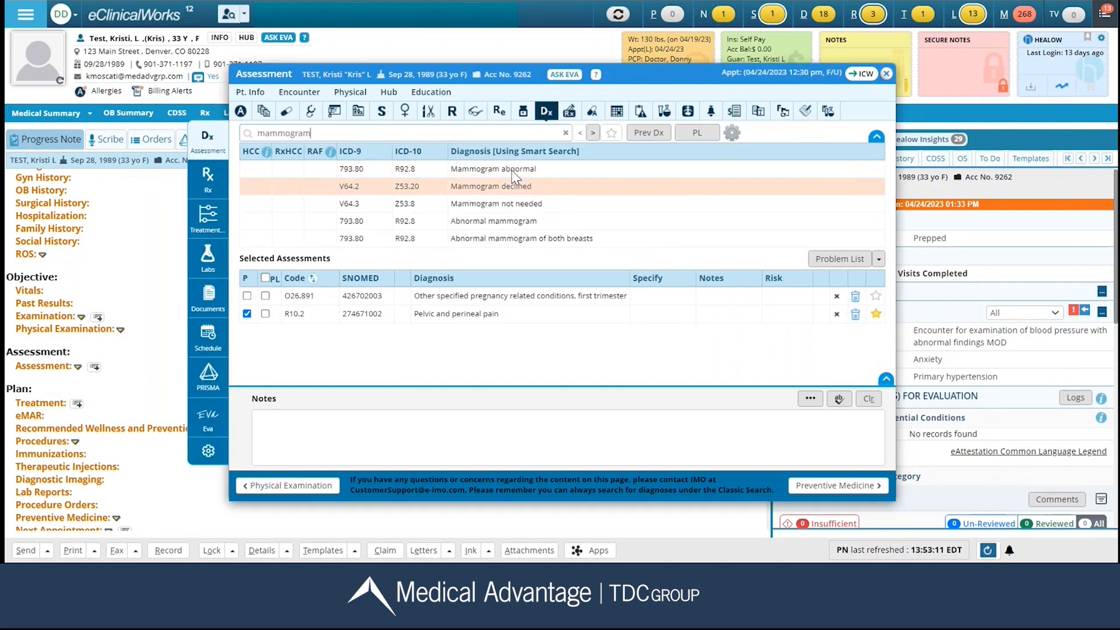
text( screening)
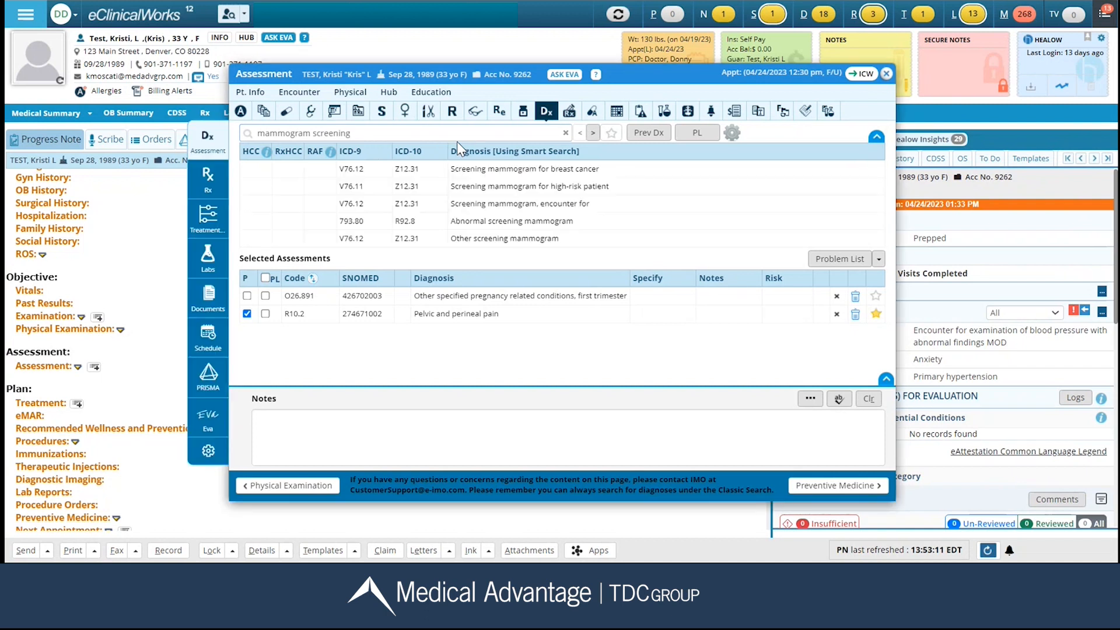
click(470, 168)
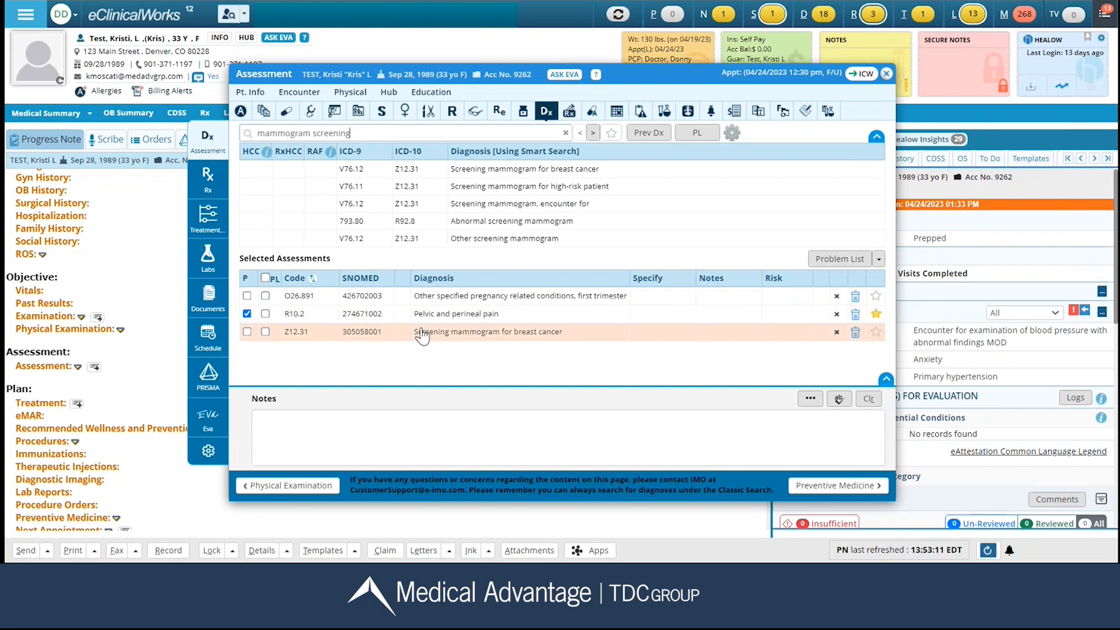
click(888, 74)
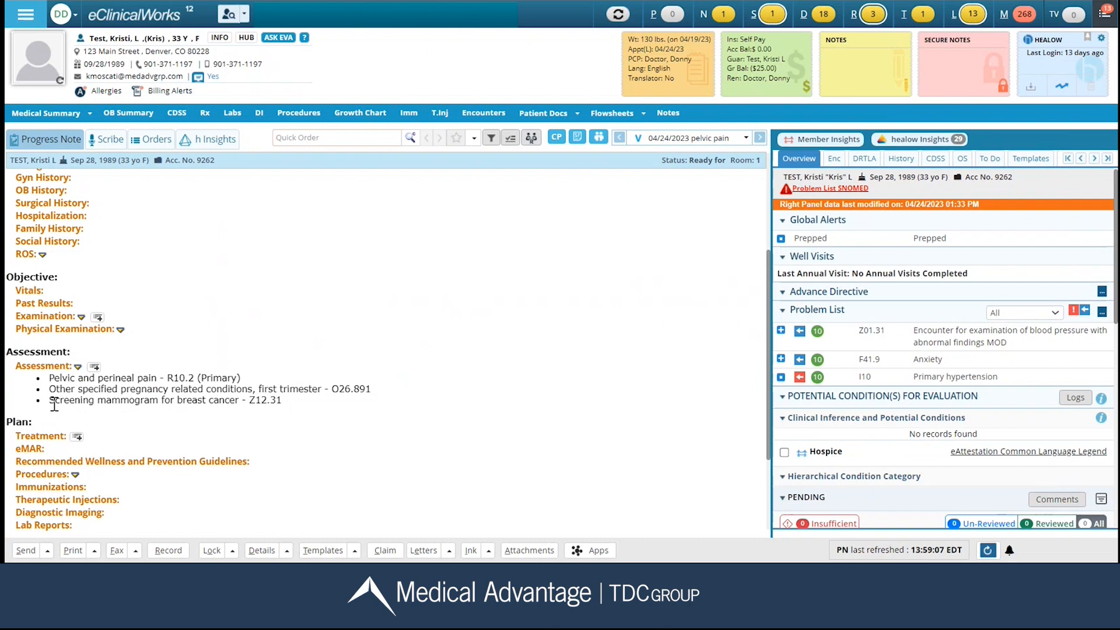
Reorder the selected assessments so Z12.31 comes directly after R10.2, and return to the progress note.
click(38, 367)
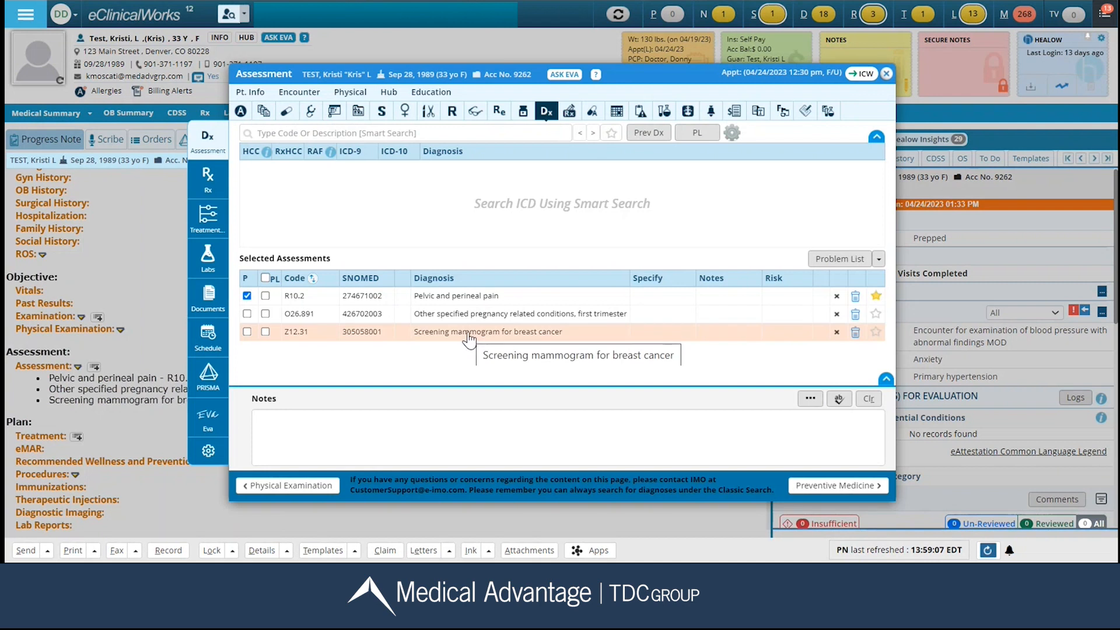
drag(469, 334, 479, 311)
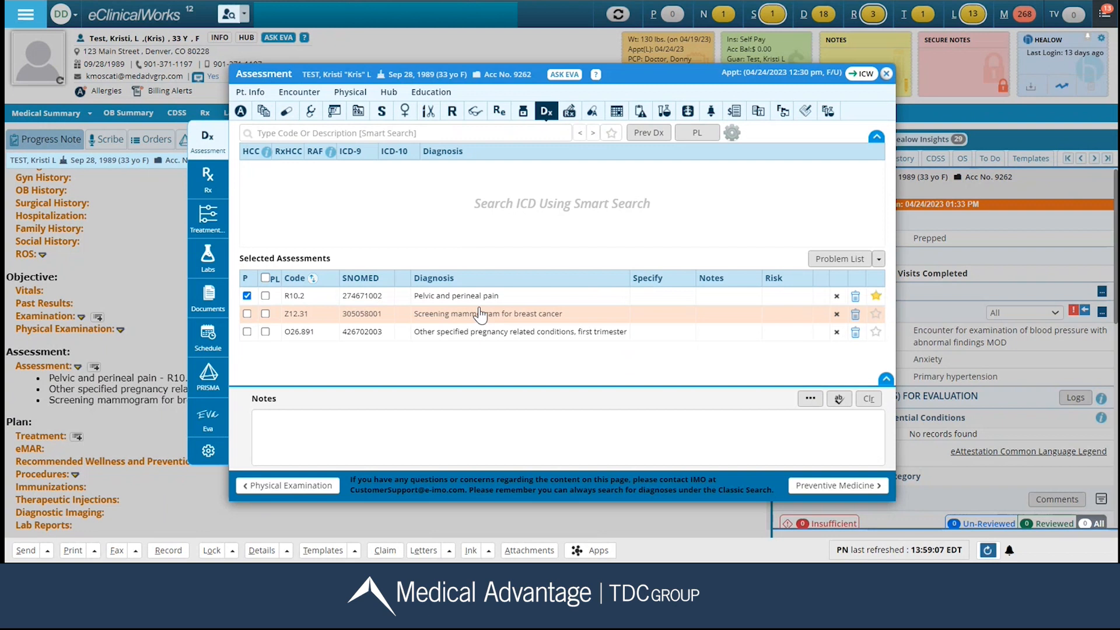
click(886, 73)
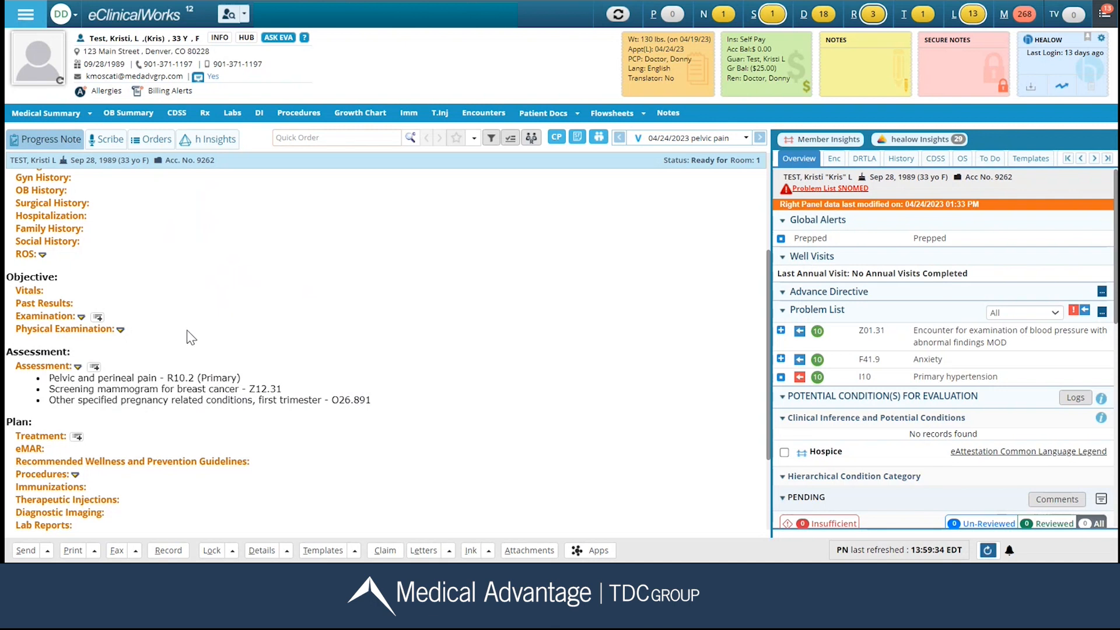
In the treatment for R10.2, enter the treatment note "add notes here" and the internal clinical note "add clinical notes here".
click(40, 436)
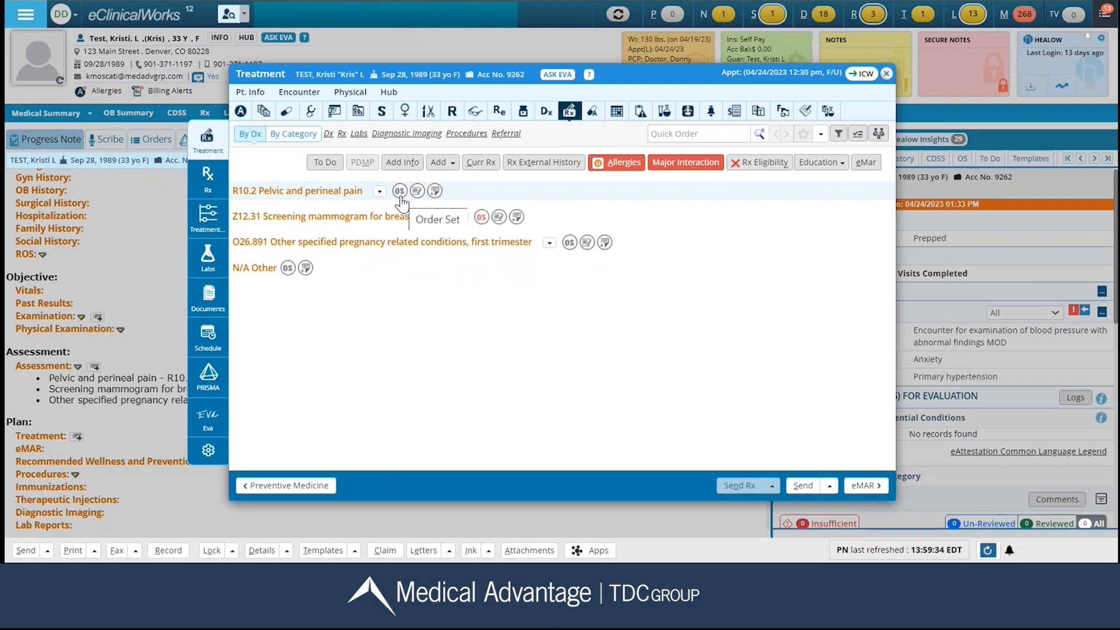
click(435, 194)
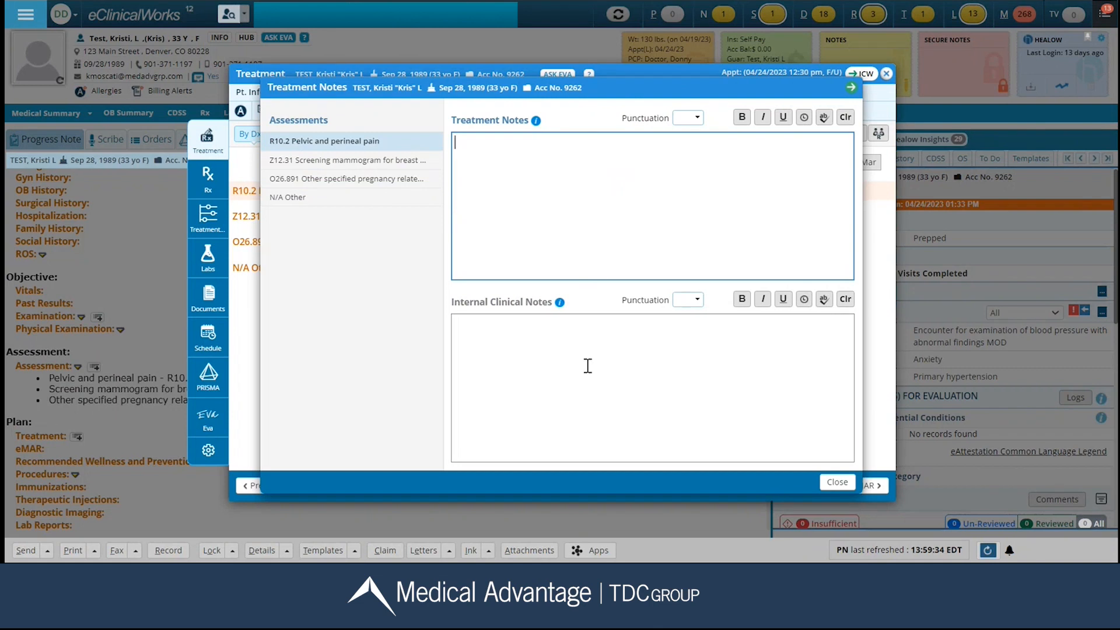
text(add notes here)
click(518, 377)
text(add cln)
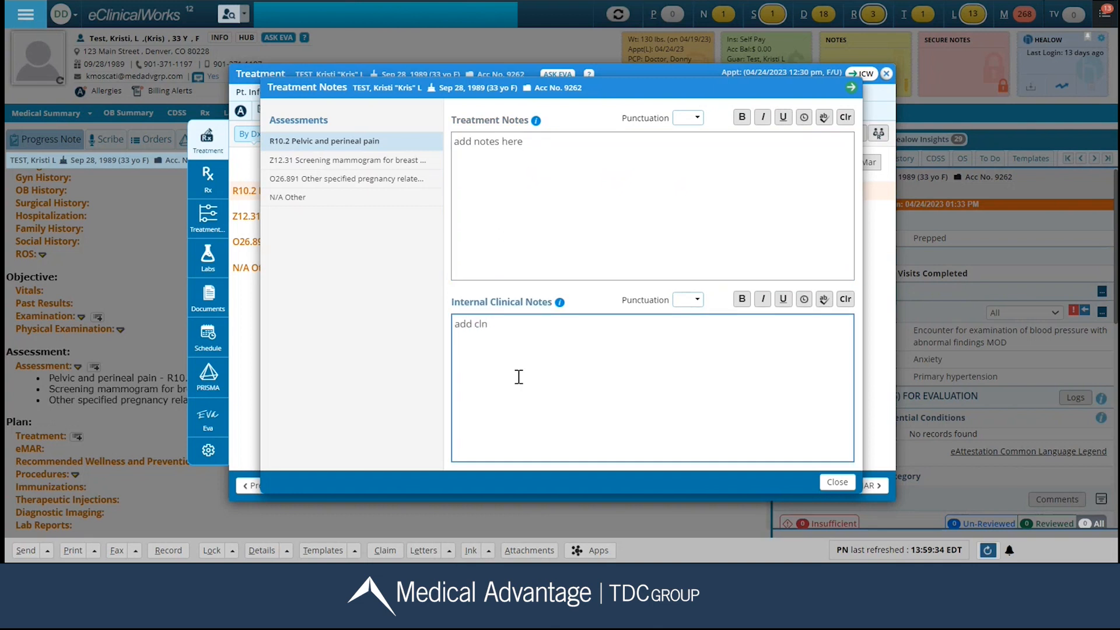
key(BackSpace)
text(inical notes here)
click(836, 485)
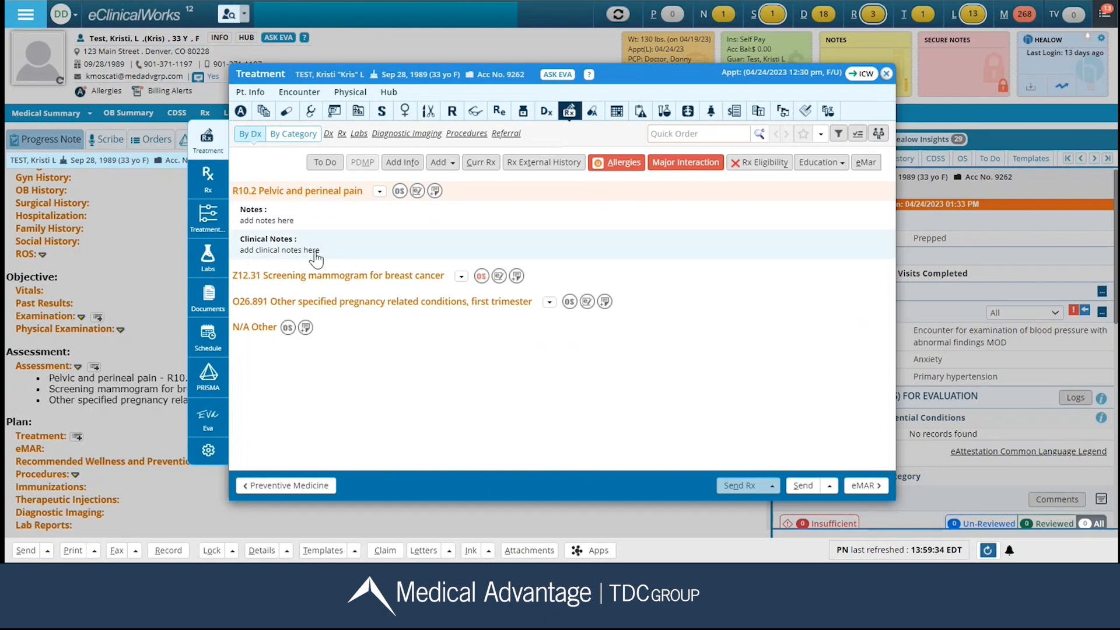
Review the diagnosis selection available from the treatment and leave it without changes.
click(328, 133)
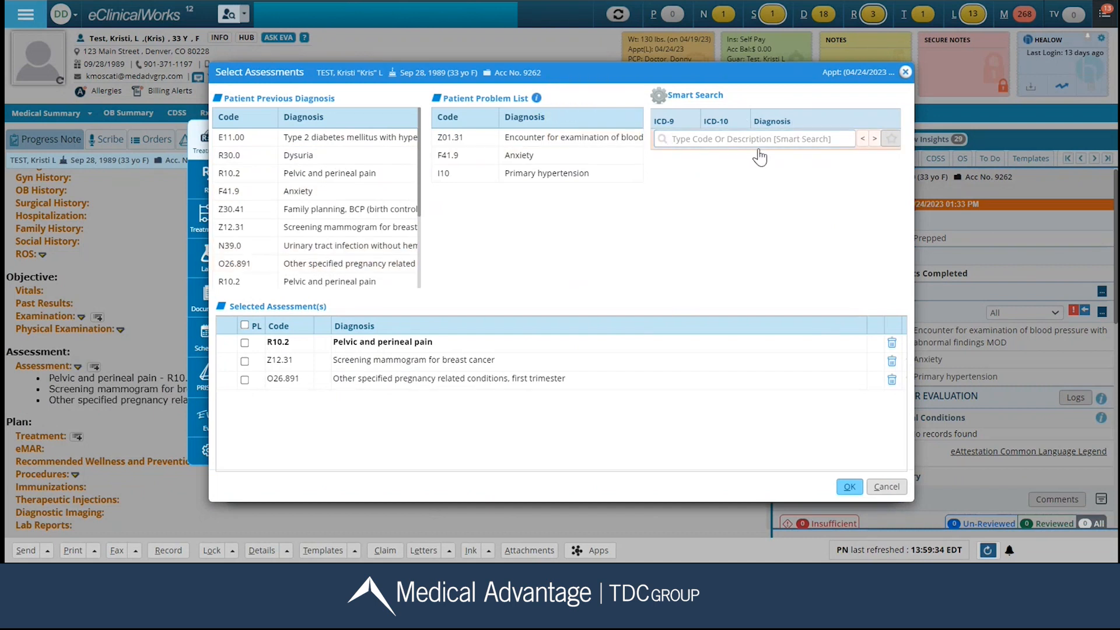
click(881, 489)
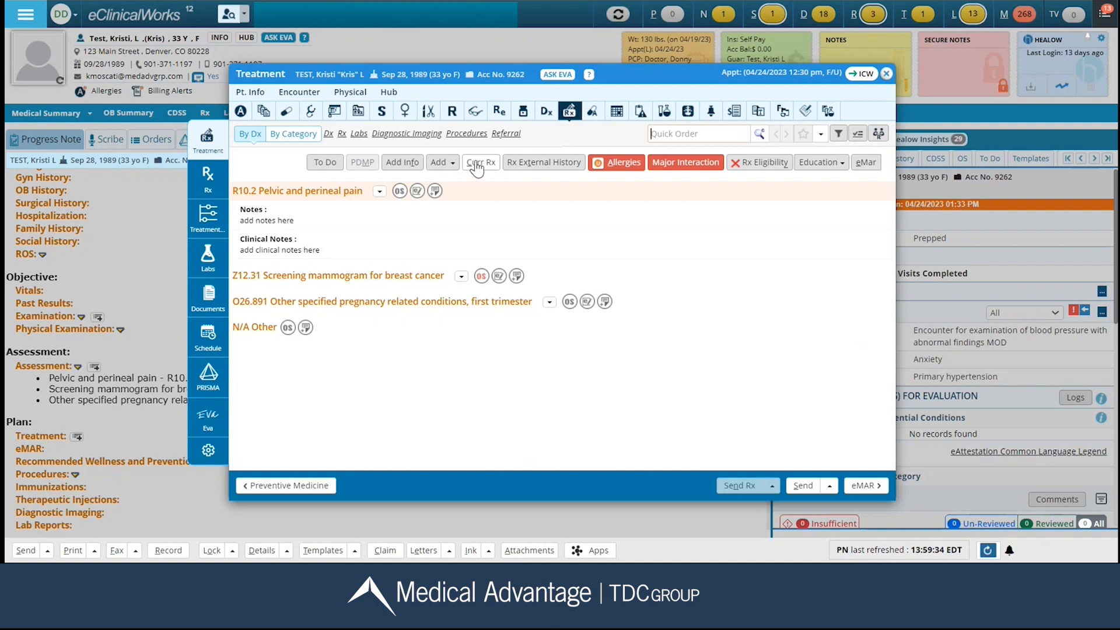
Open a new prescription order for R10.2 and view the list of favorite medications.
click(342, 134)
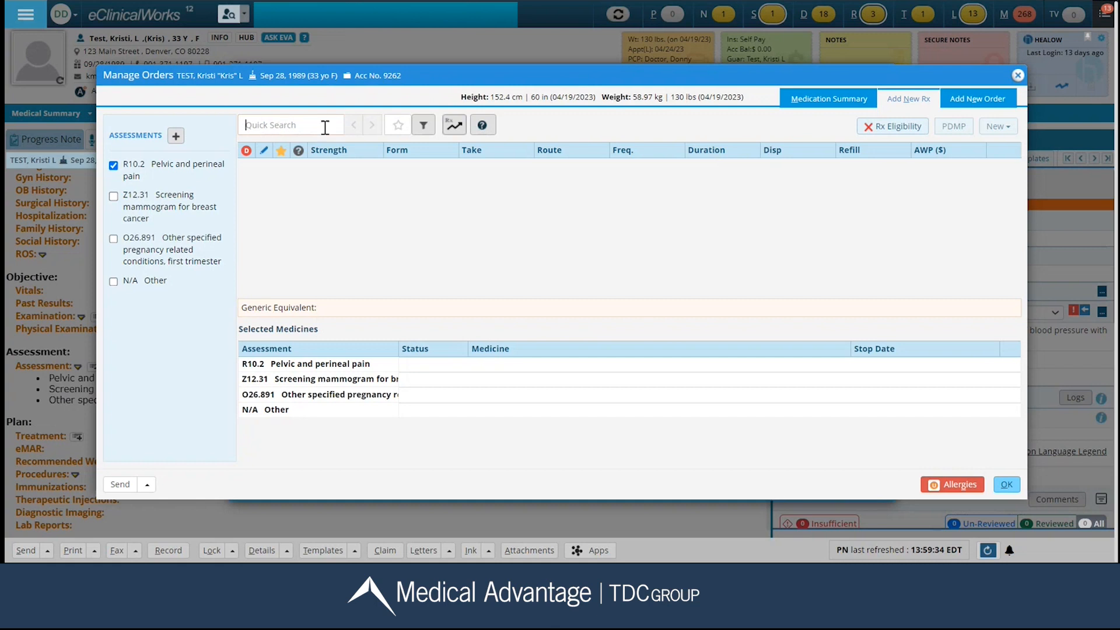
click(401, 126)
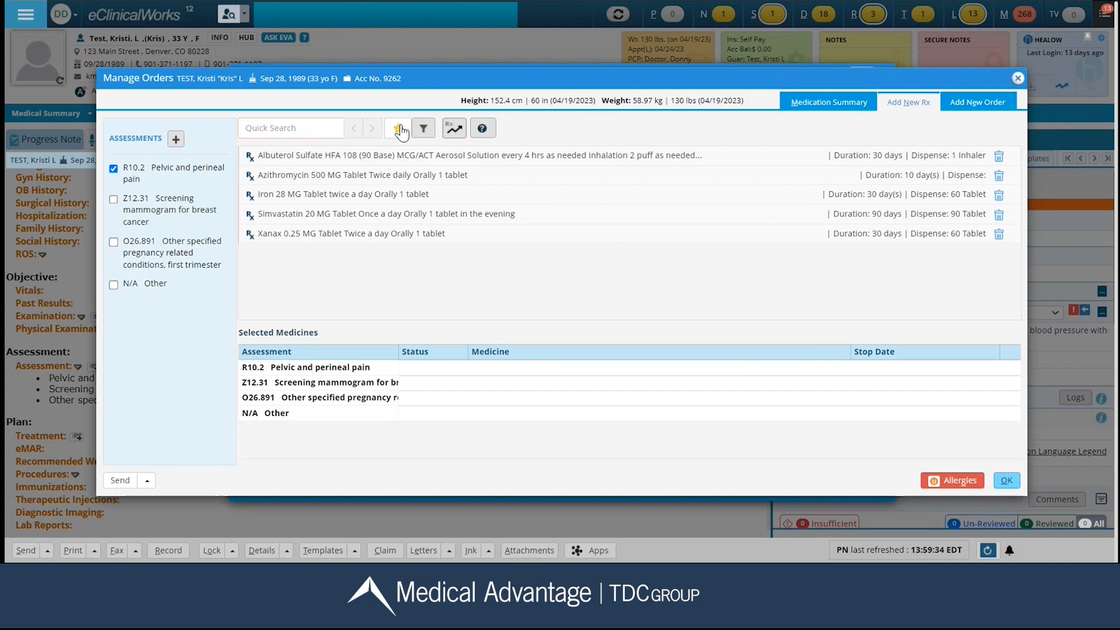
click(401, 129)
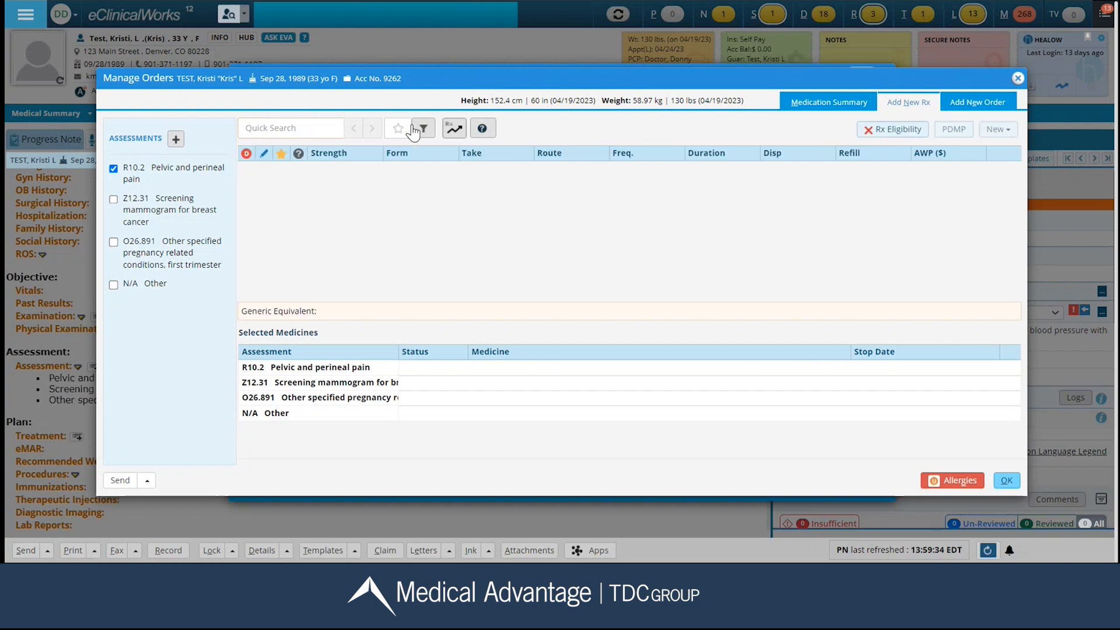
Enable Enhanced Medication Search with all its search modes, keeping Rx type MedispanRx and the Starts With search.
click(423, 129)
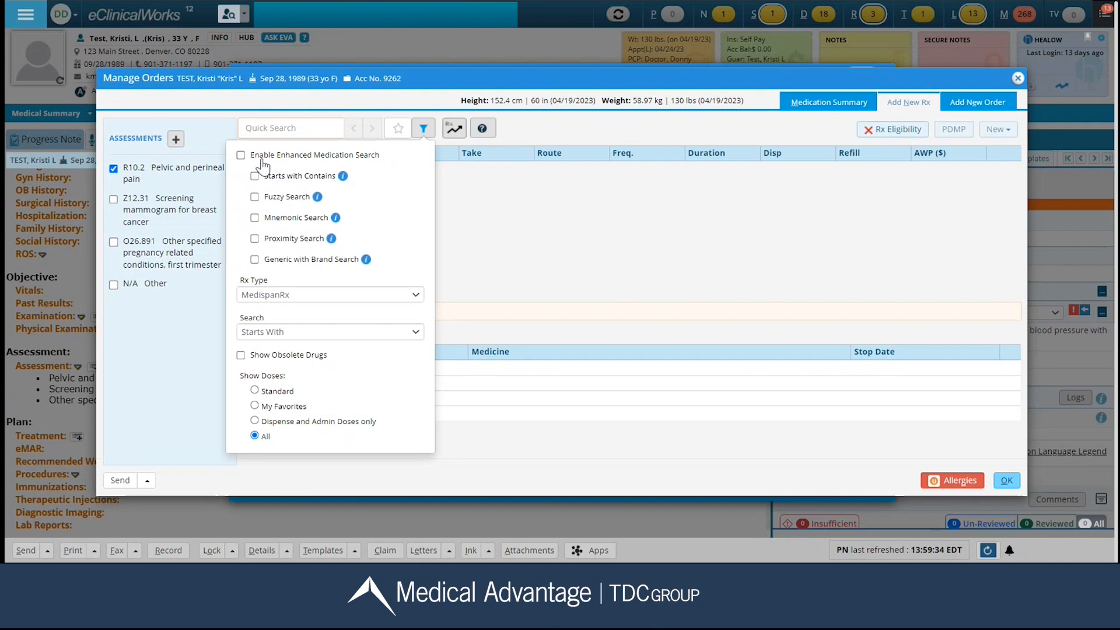
click(240, 156)
mouse_move(317, 198)
click(417, 295)
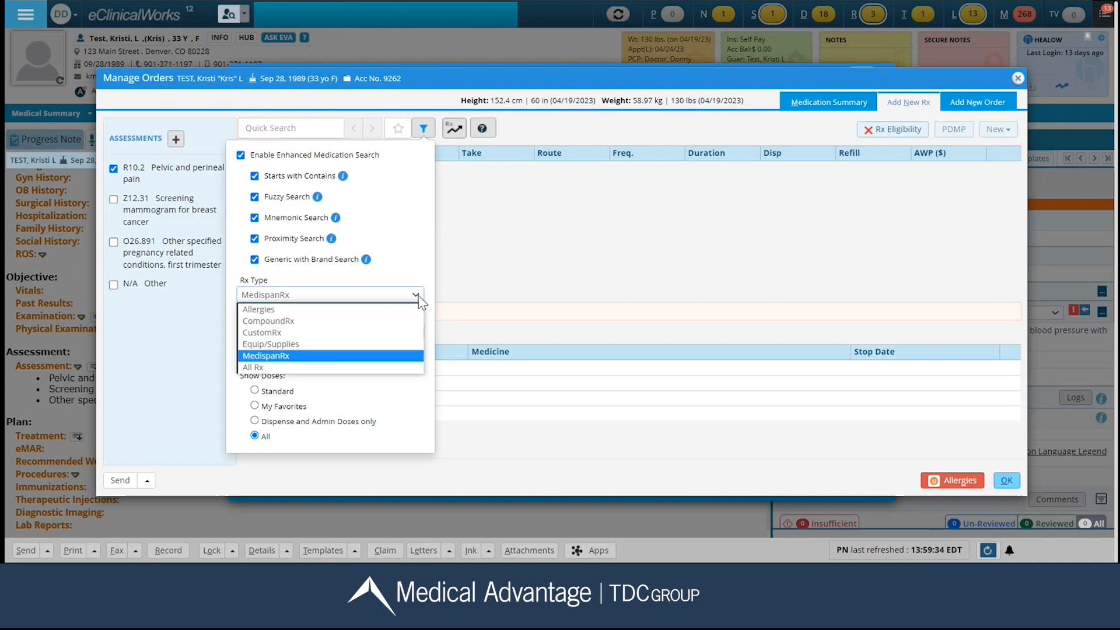
click(414, 356)
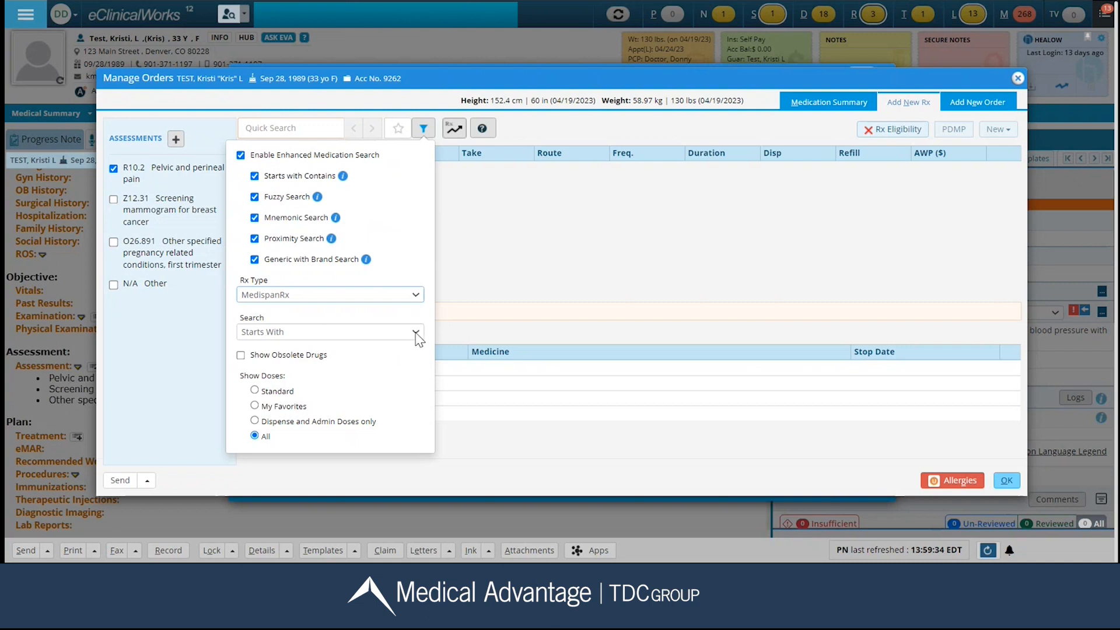
click(416, 332)
click(416, 335)
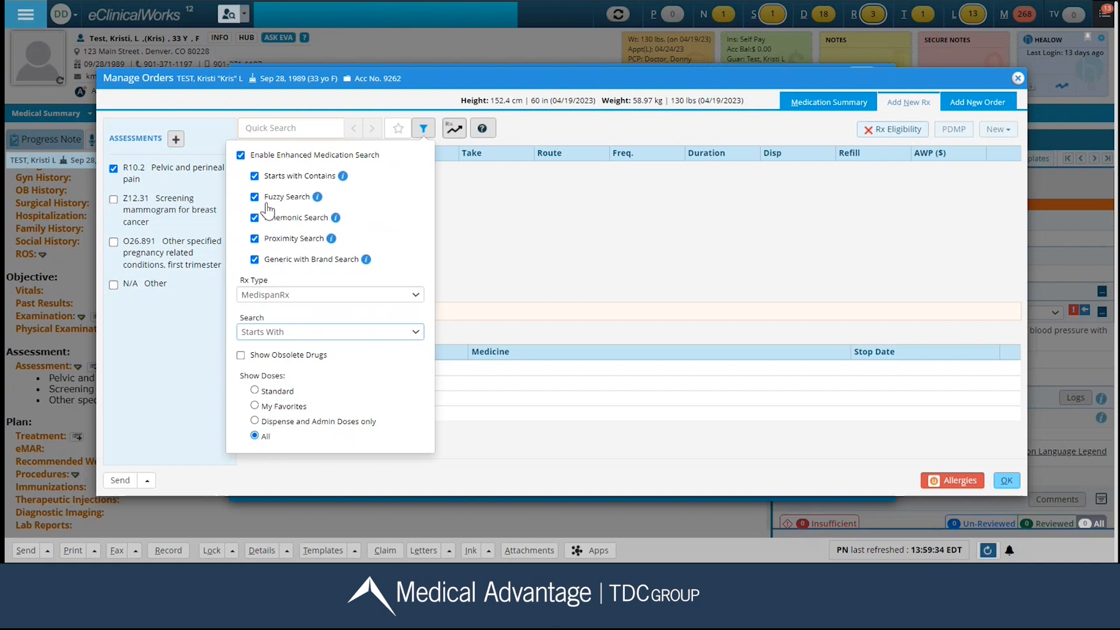
Search the medications for "naproxen" and choose Naproxen.
click(284, 130)
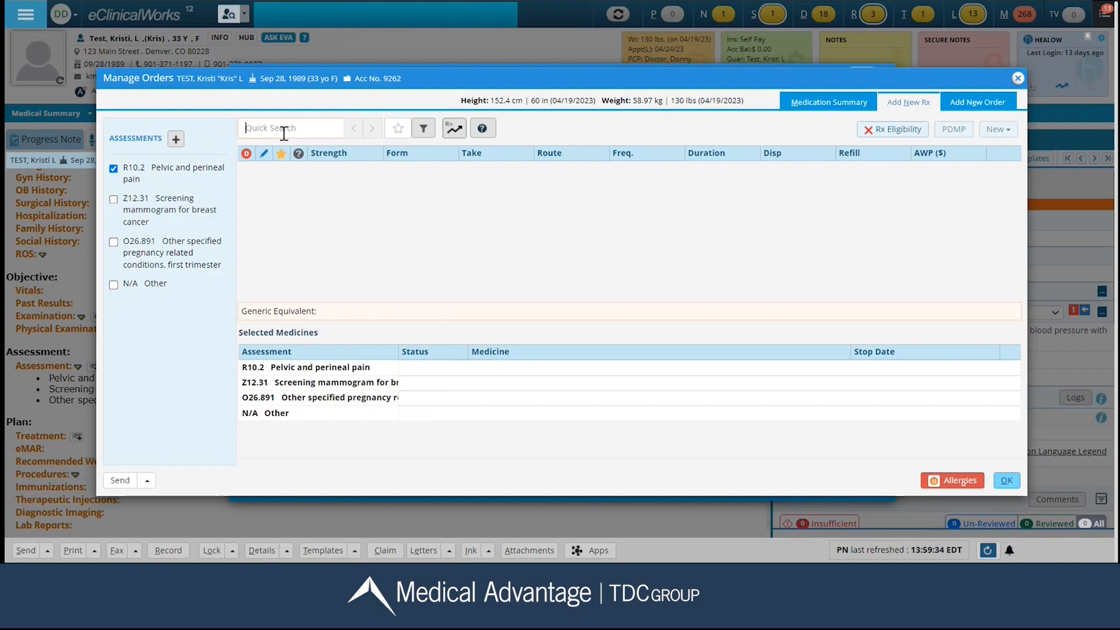
text(napro)
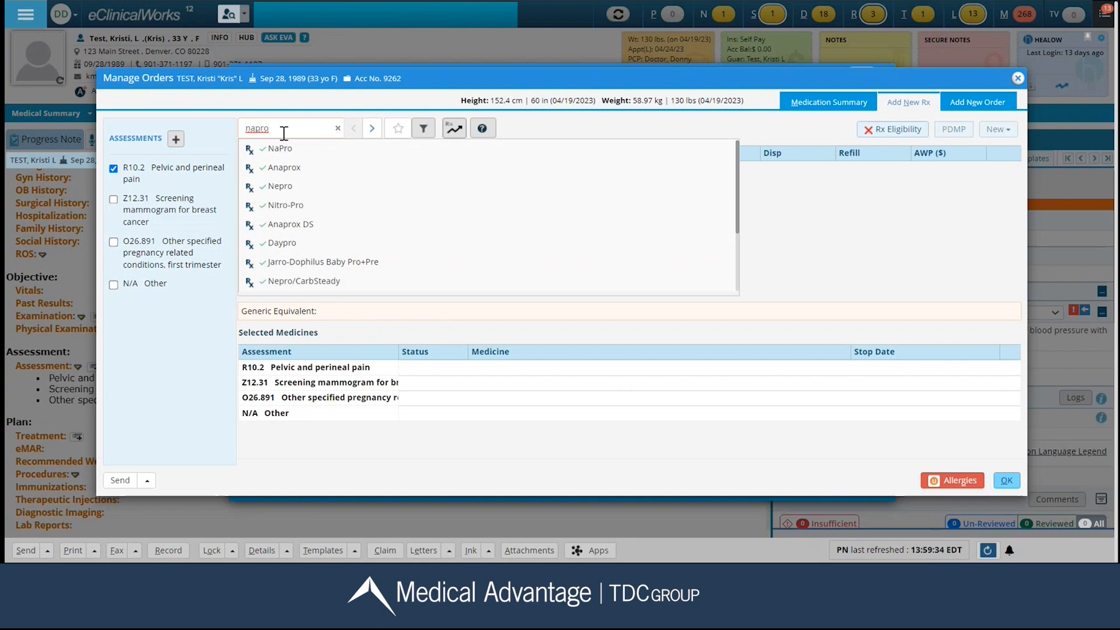
text(xen)
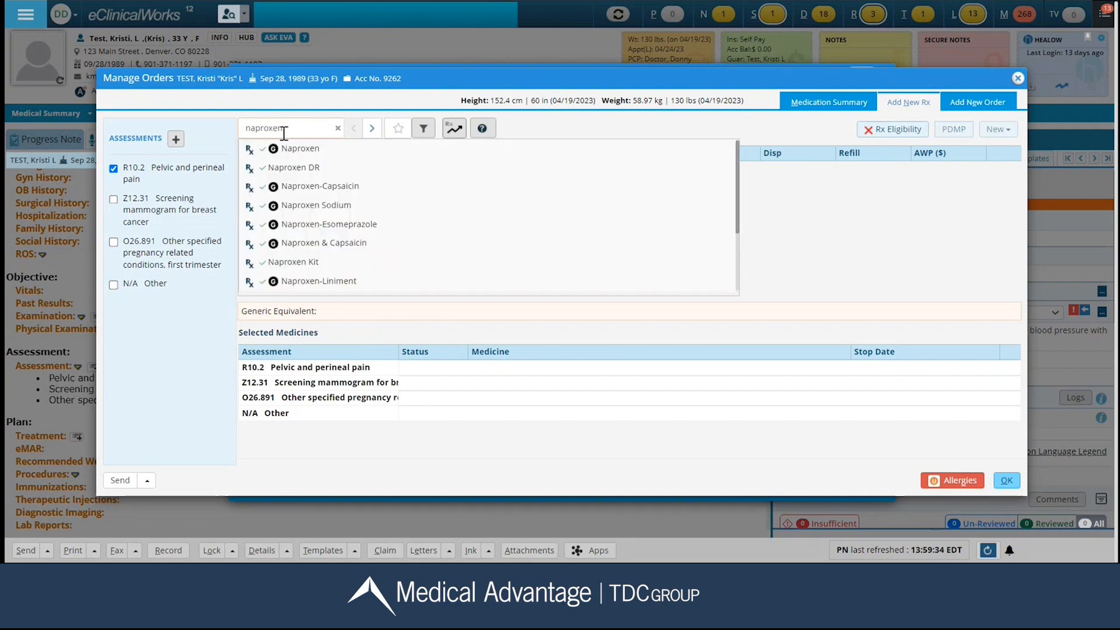
click(301, 150)
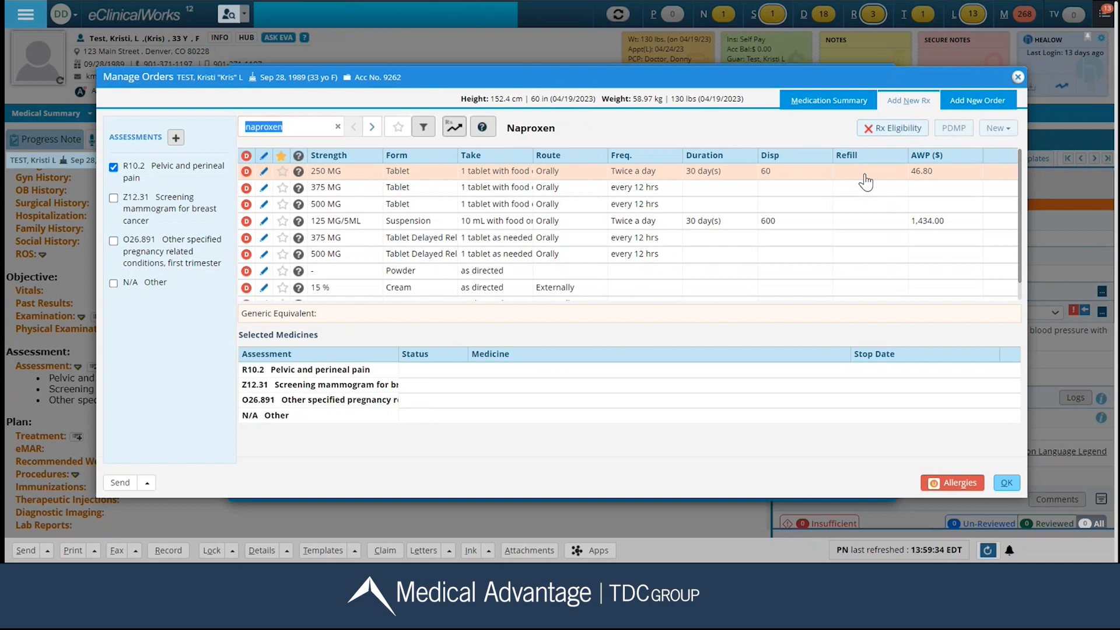
Edit the Naproxen 250 MG tablet prescription to 0 refills and save it as a favorite.
click(264, 173)
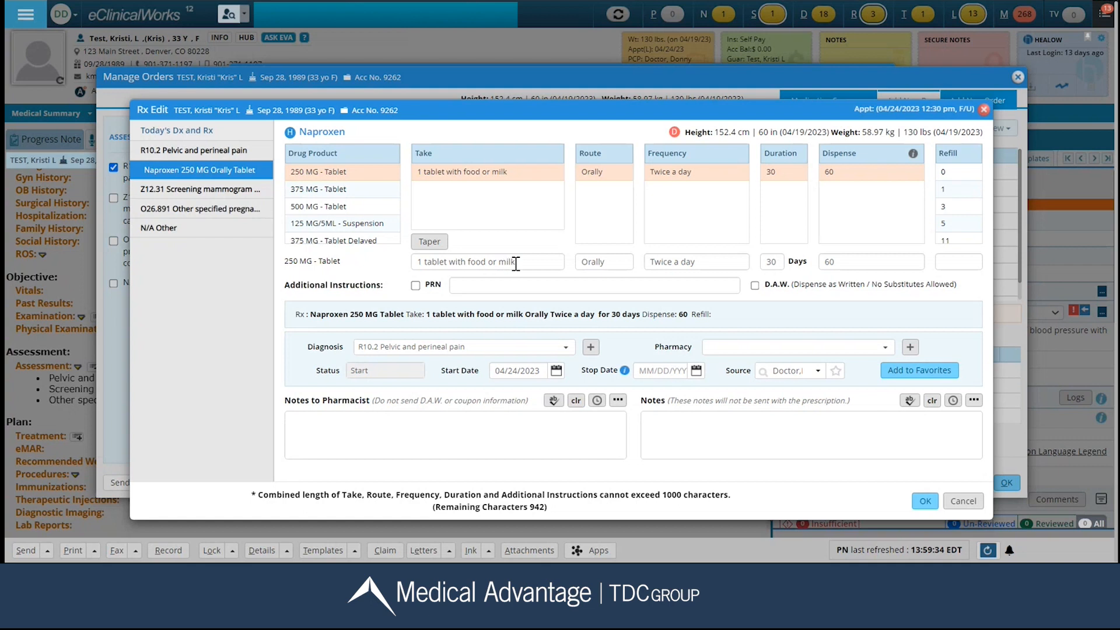
triple_click(546, 262)
click(546, 262)
click(953, 173)
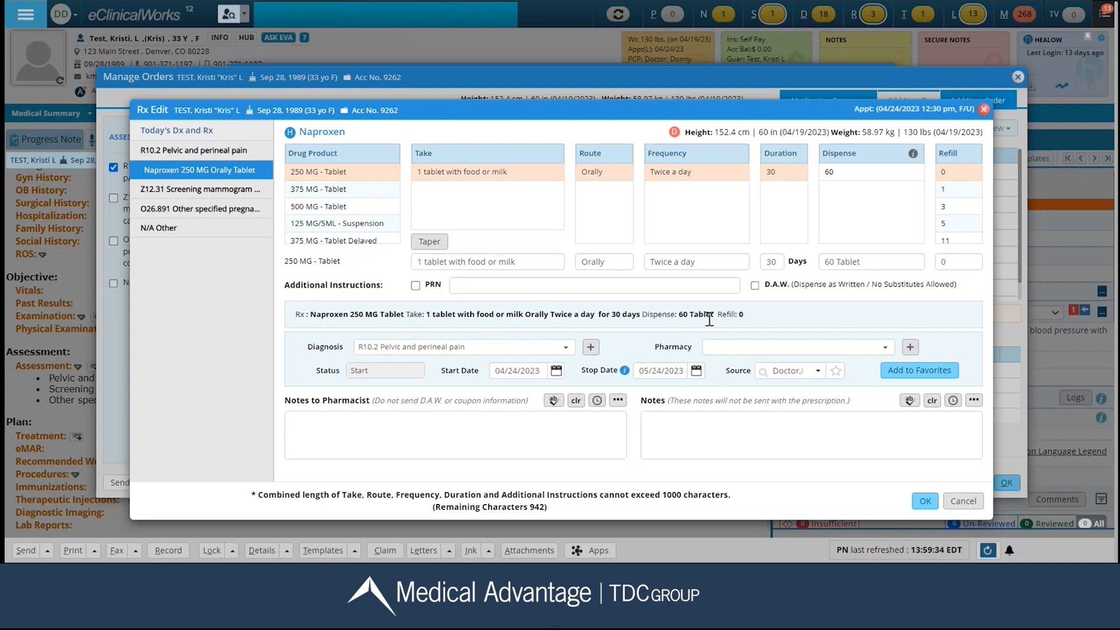
click(922, 378)
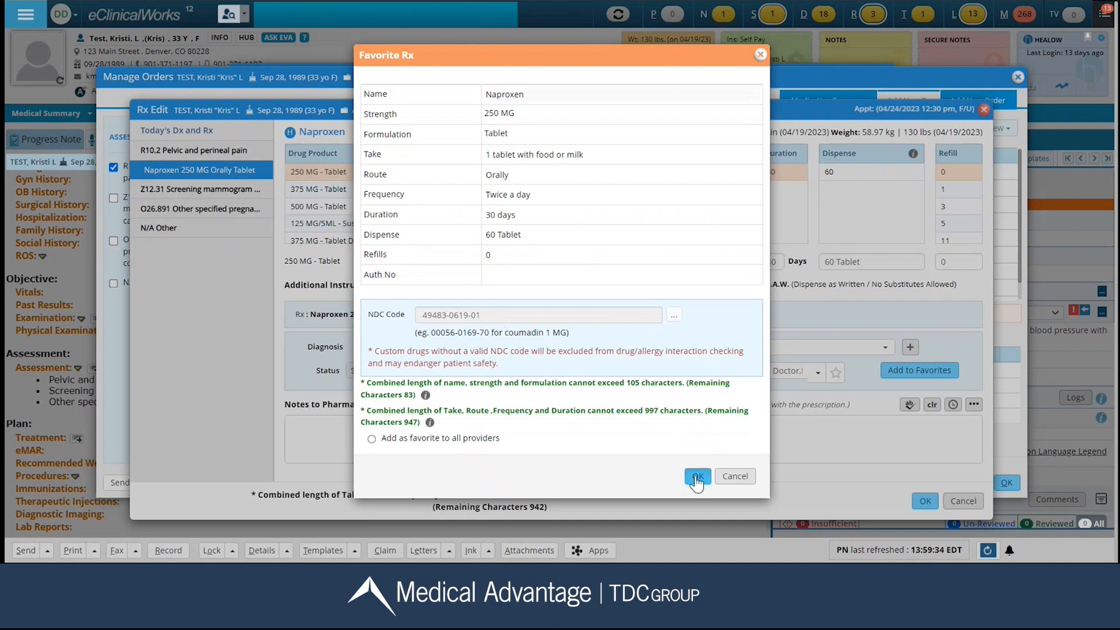
click(697, 477)
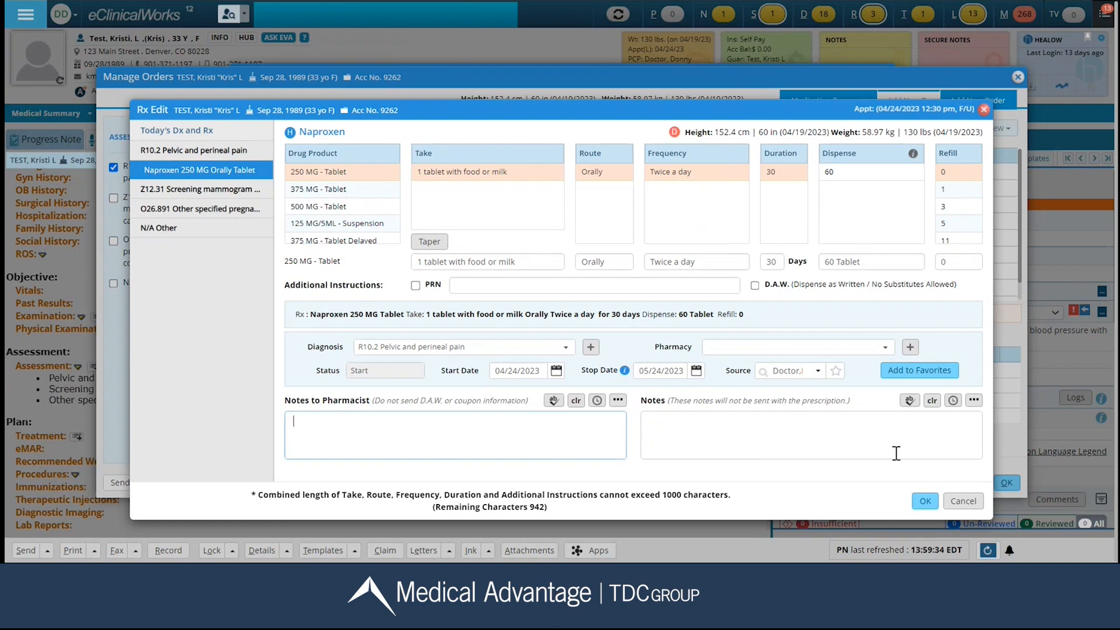
Confirm the Naproxen 250 MG tablet prescription for R10.2 and open the window for sending it.
click(925, 502)
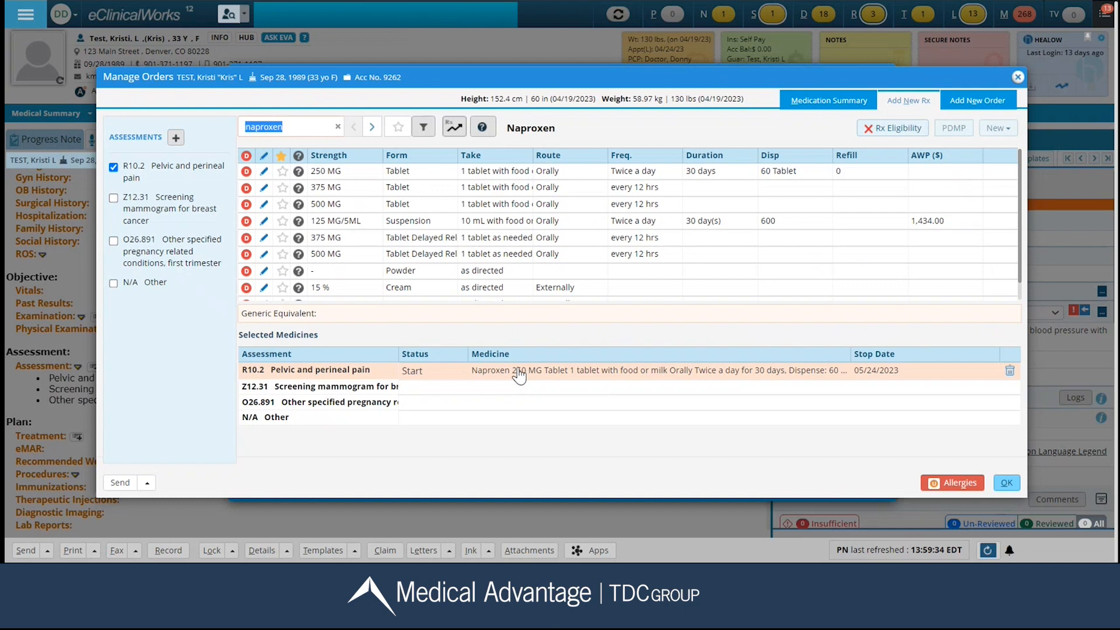
click(147, 483)
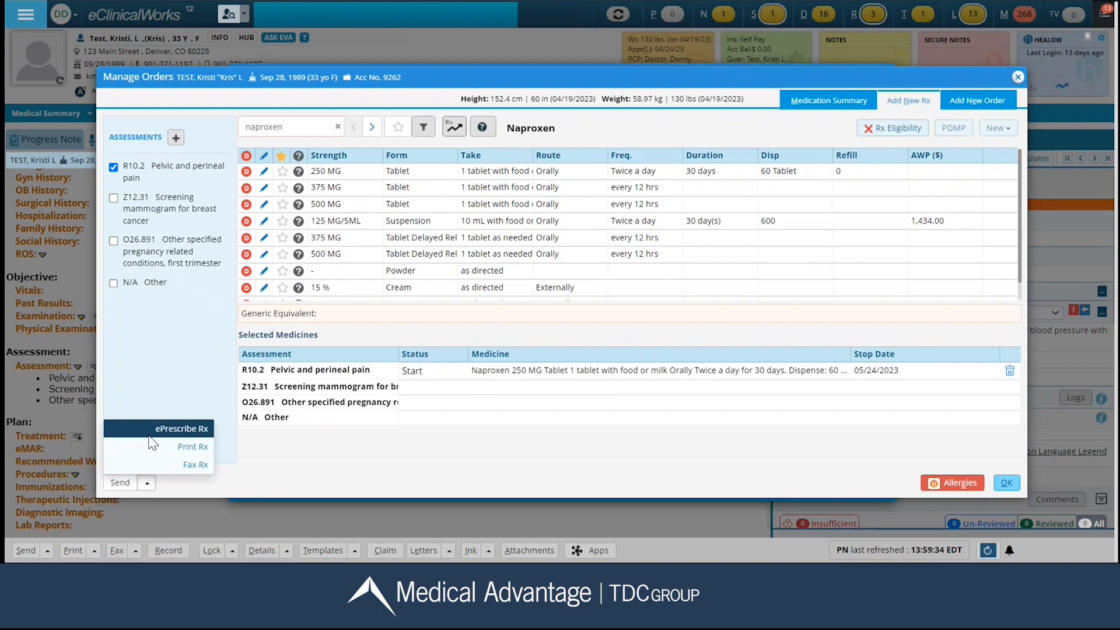
click(120, 483)
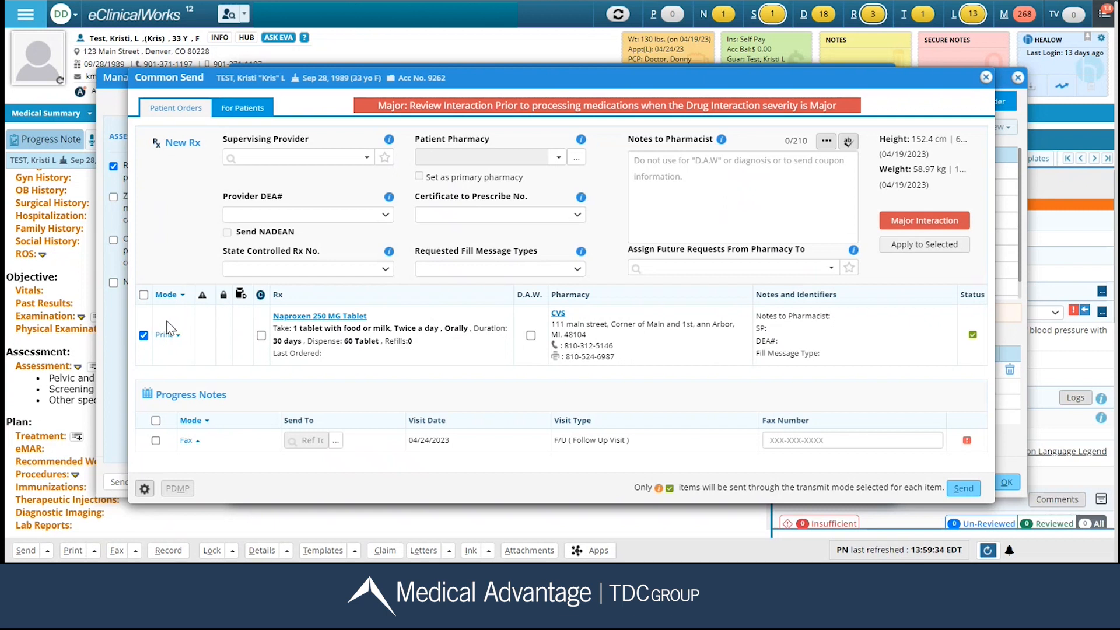
Switch the Naproxen transmit mode to eRx, check its send status, and return the mode to Print.
click(177, 337)
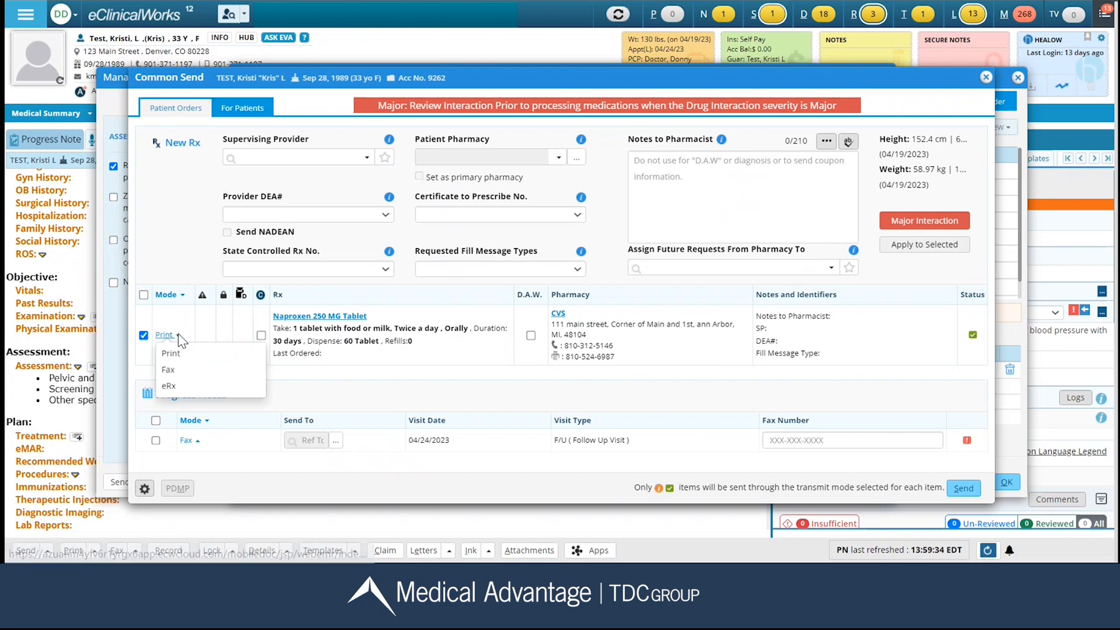
click(174, 385)
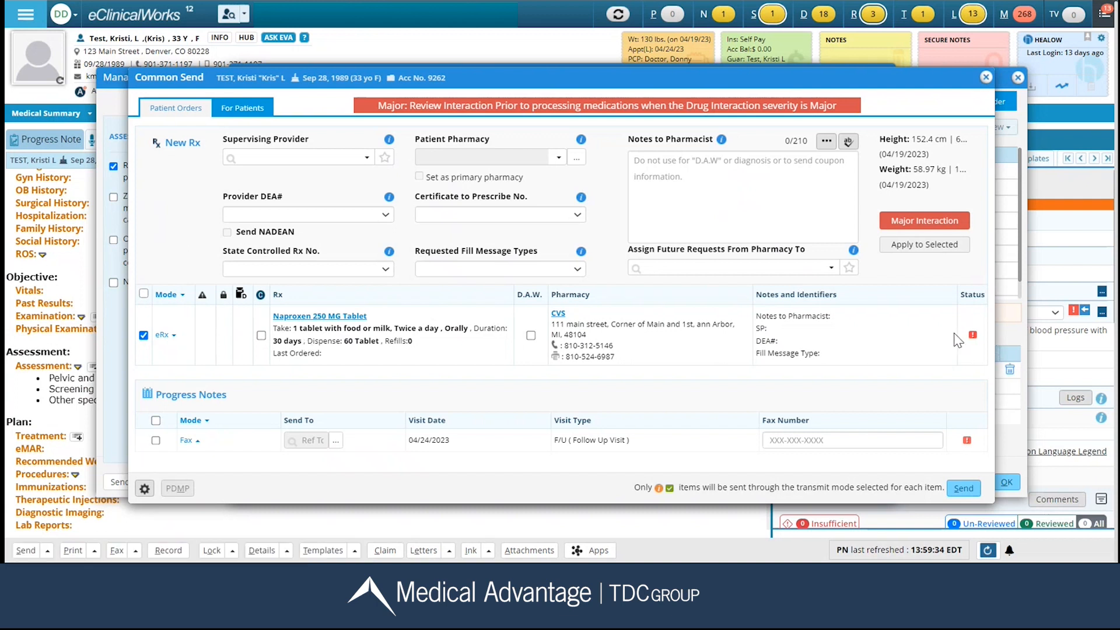
mouse_move(972, 338)
click(176, 339)
click(173, 360)
View the local pharmacy list for the Naproxen prescription, then close the lookup and send windows without sending.
click(559, 315)
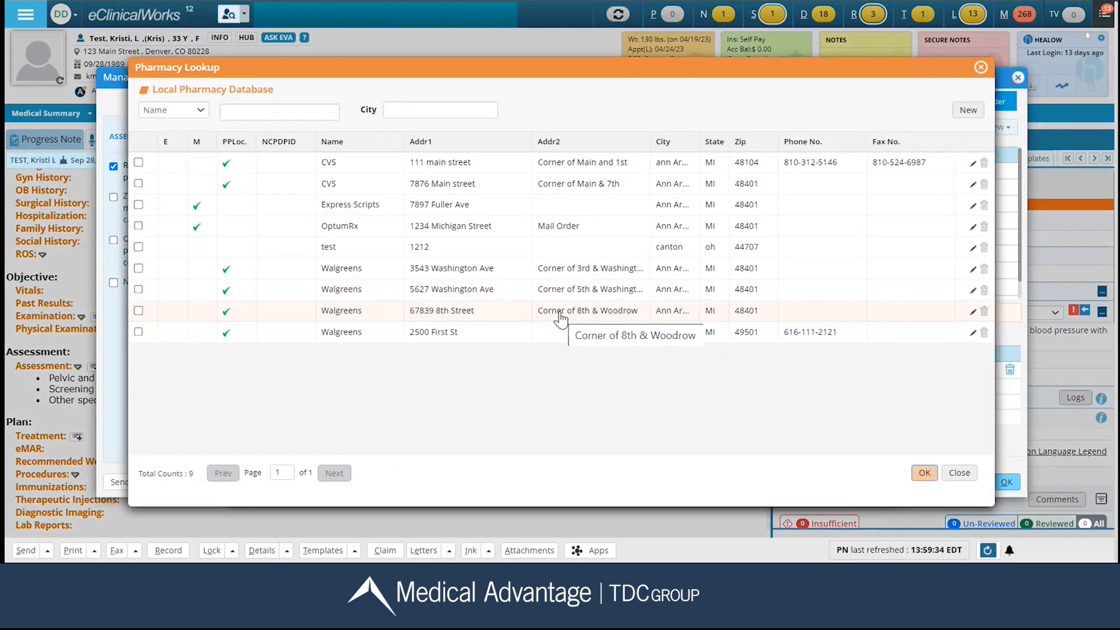
click(957, 474)
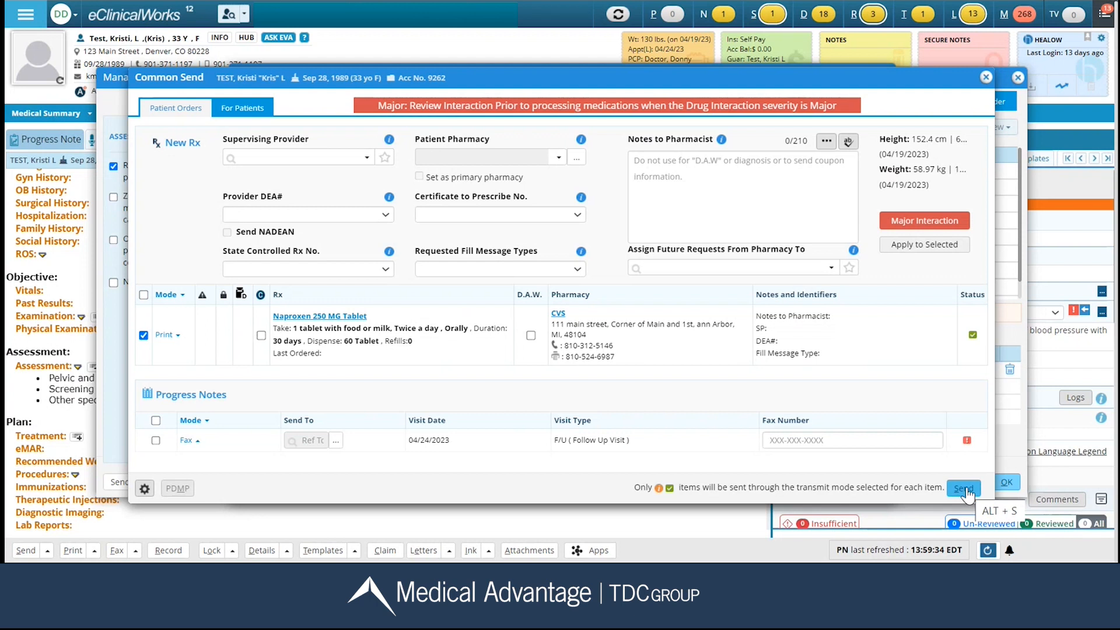
click(986, 77)
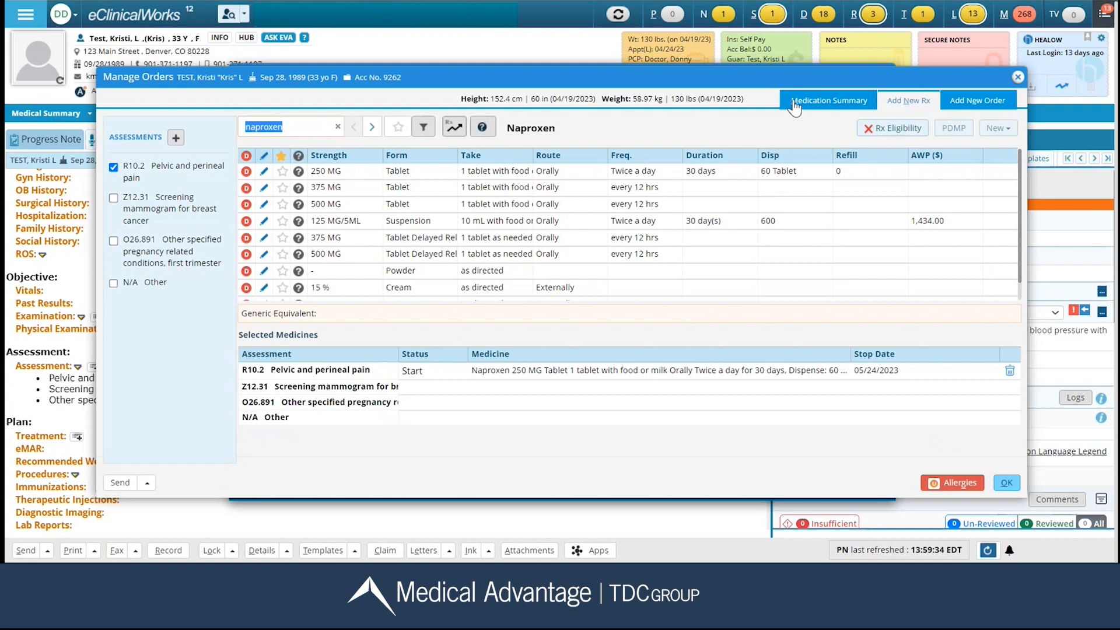
In the medication summary, select the N/A Other assessment and review the medications recorded on 04/24/2023 and 04/19/2023.
click(820, 106)
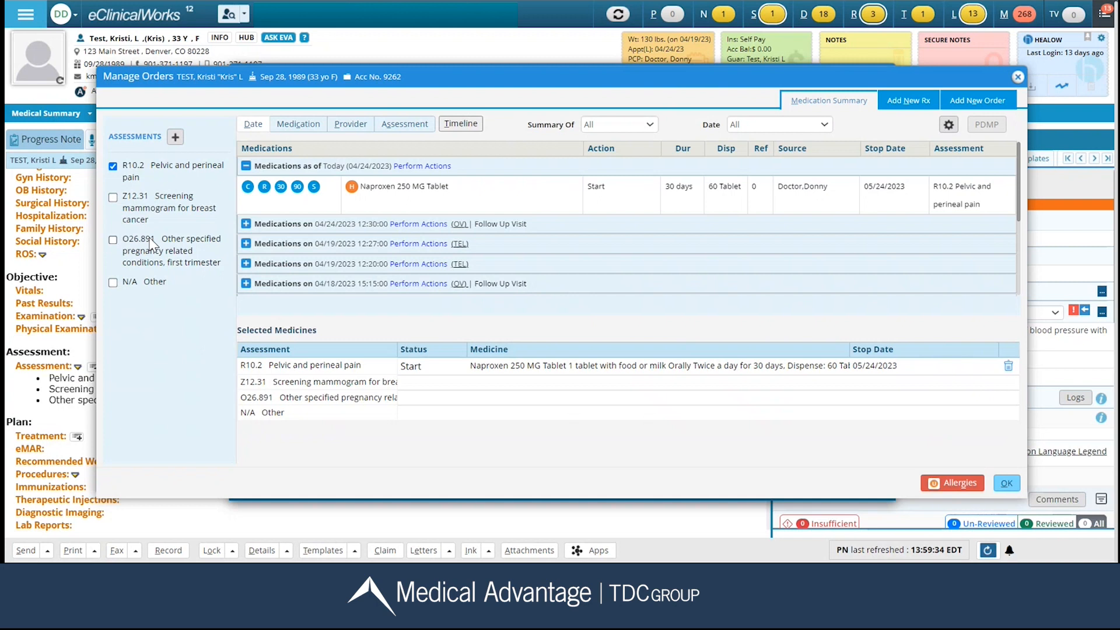
click(113, 283)
click(245, 224)
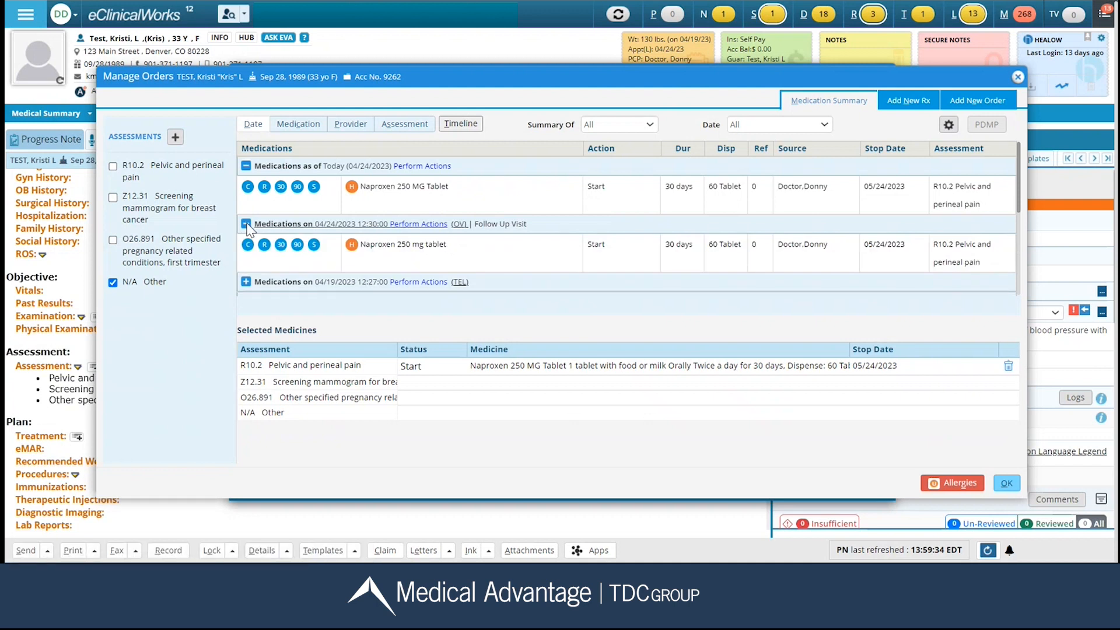
click(245, 224)
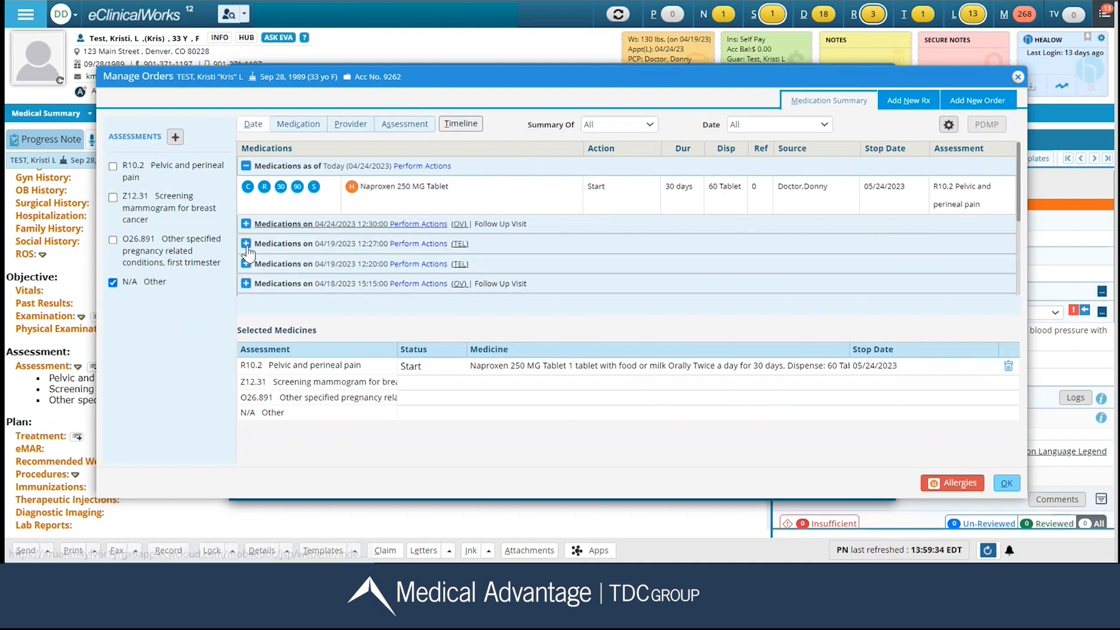
click(246, 244)
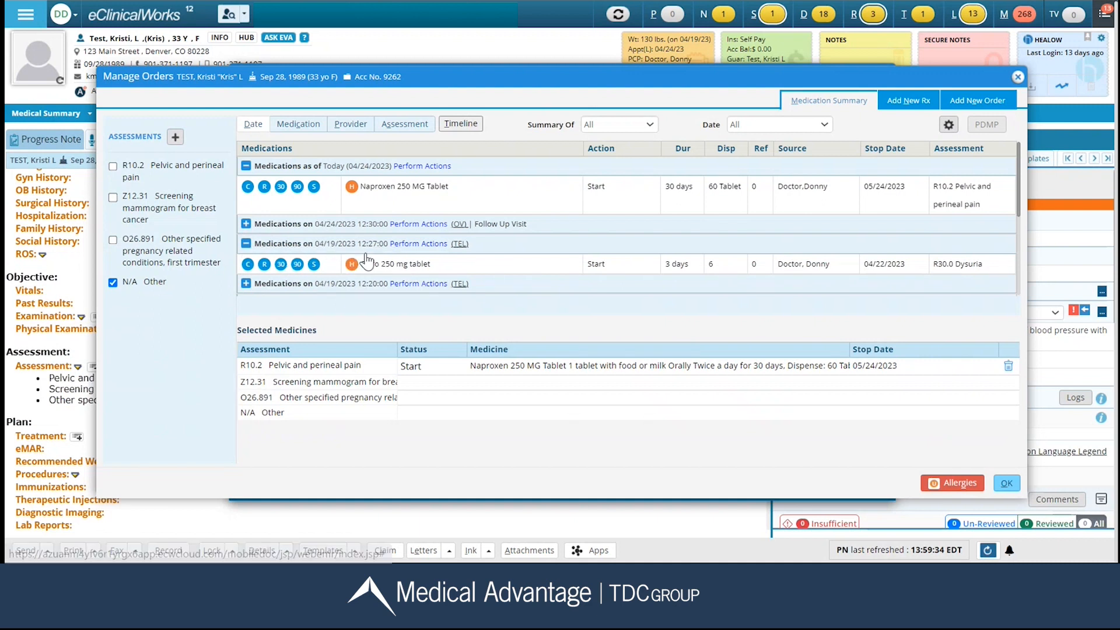
click(246, 285)
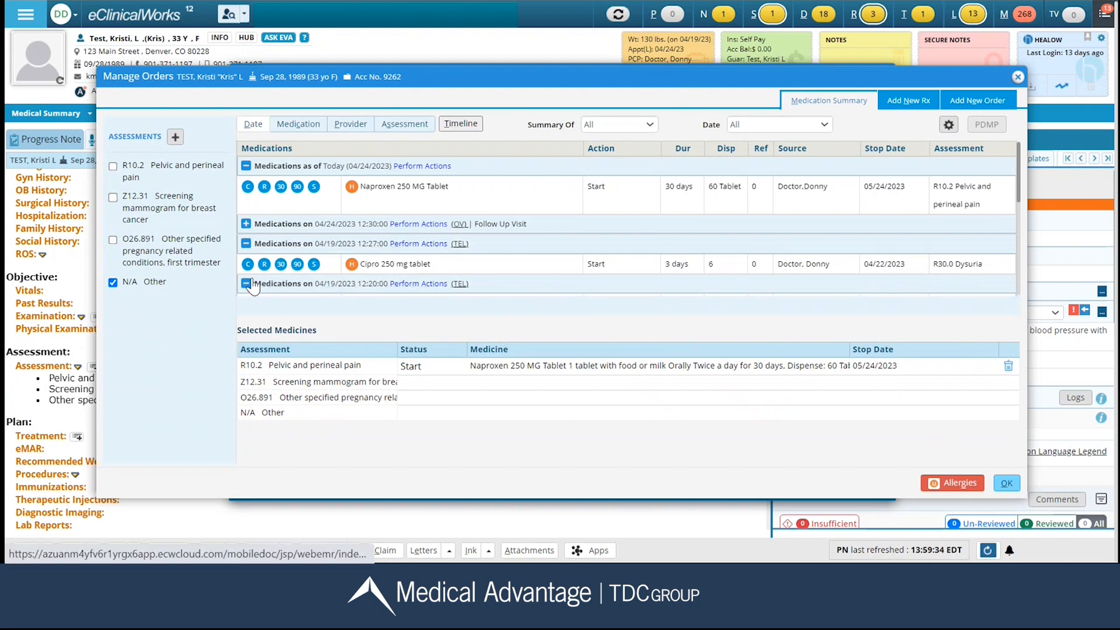
scroll(248, 290, down, 5)
scroll(249, 288, up, 5)
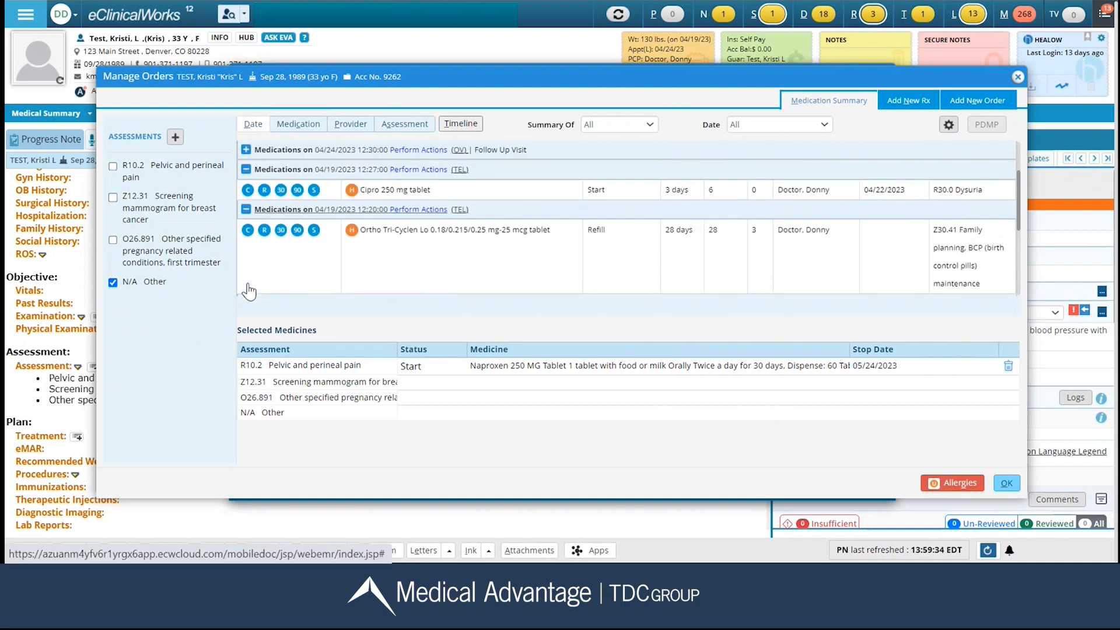
scroll(249, 288, down, 3)
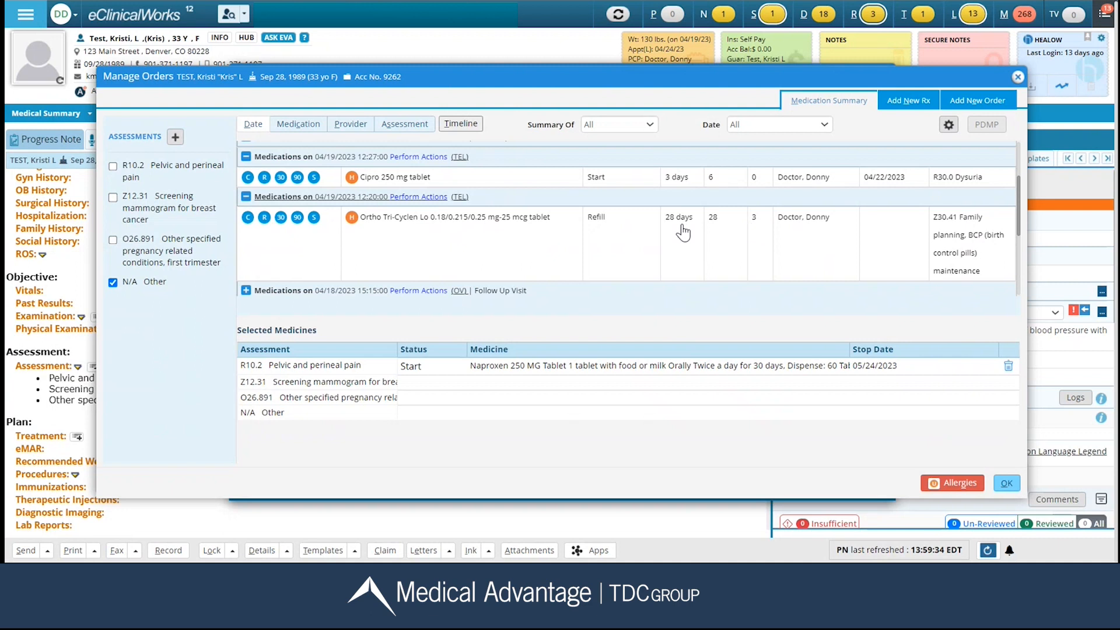
Refill Ortho Tri-Cyclen Lo from the 04/19/2023 12:20 encounter and accept the orders past the drug interaction review.
click(264, 218)
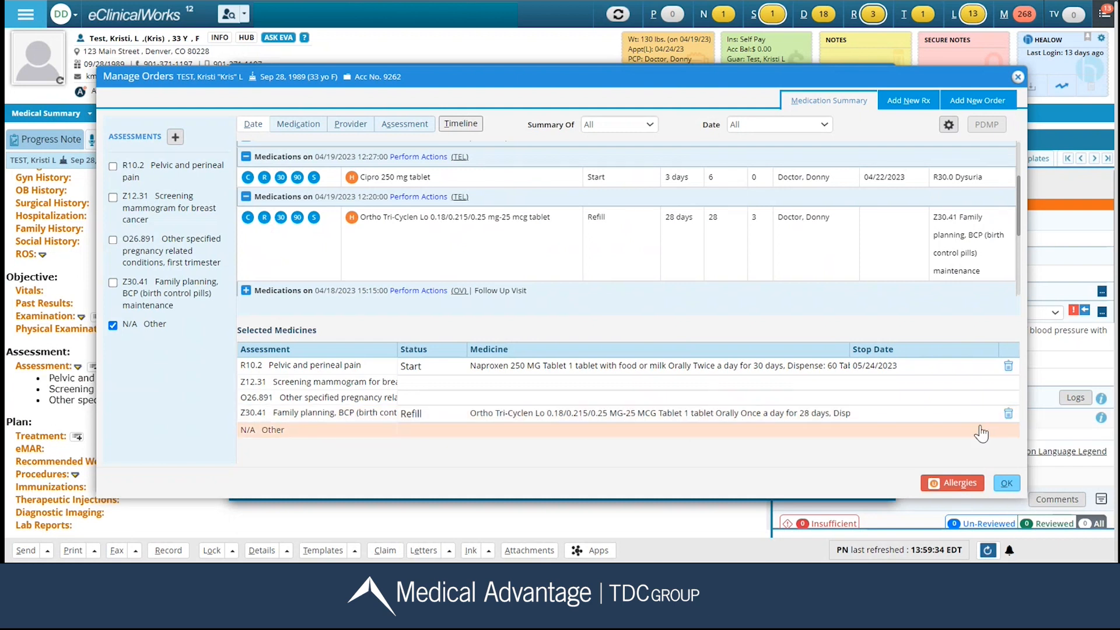
click(1011, 489)
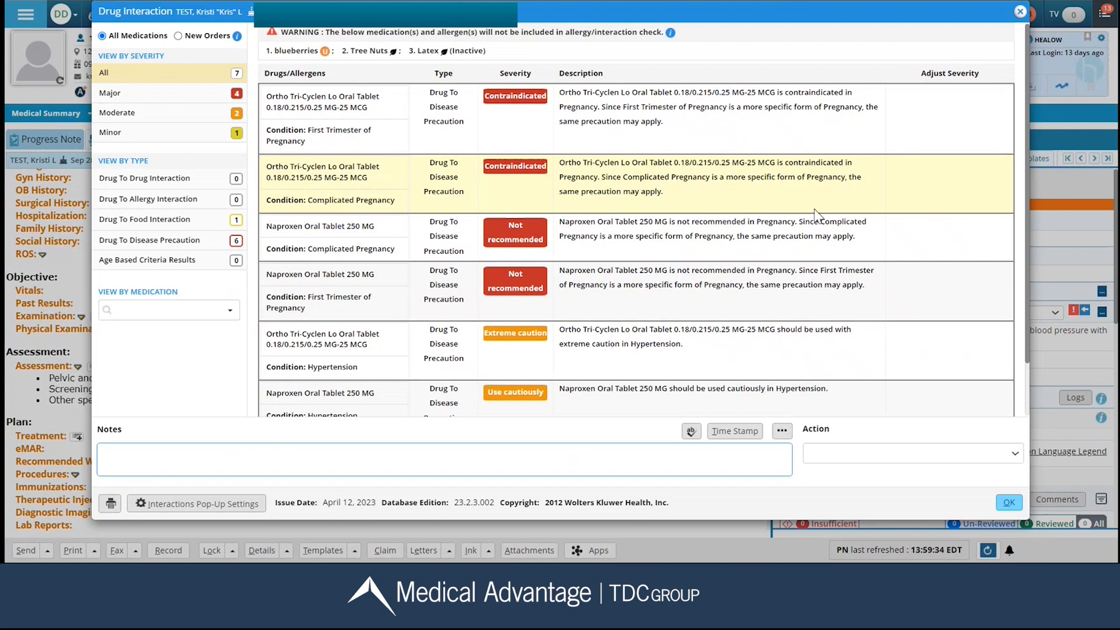
click(1008, 503)
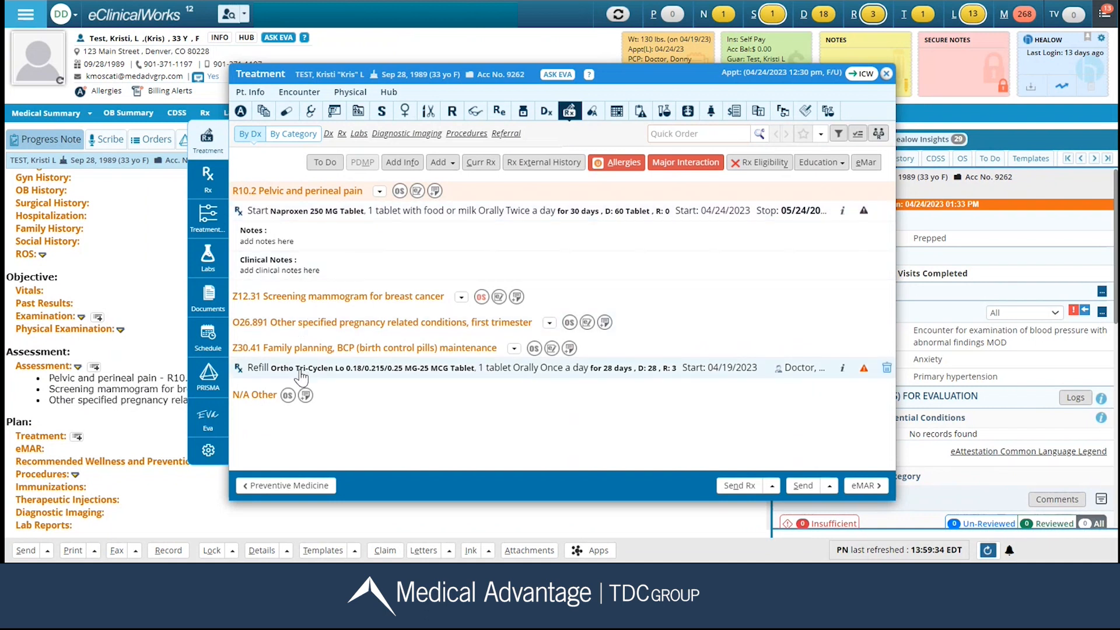
Review the Ortho Tri-Cyclen Lo prescription details and both prescriptions' transmission settings, then close without sending.
click(333, 368)
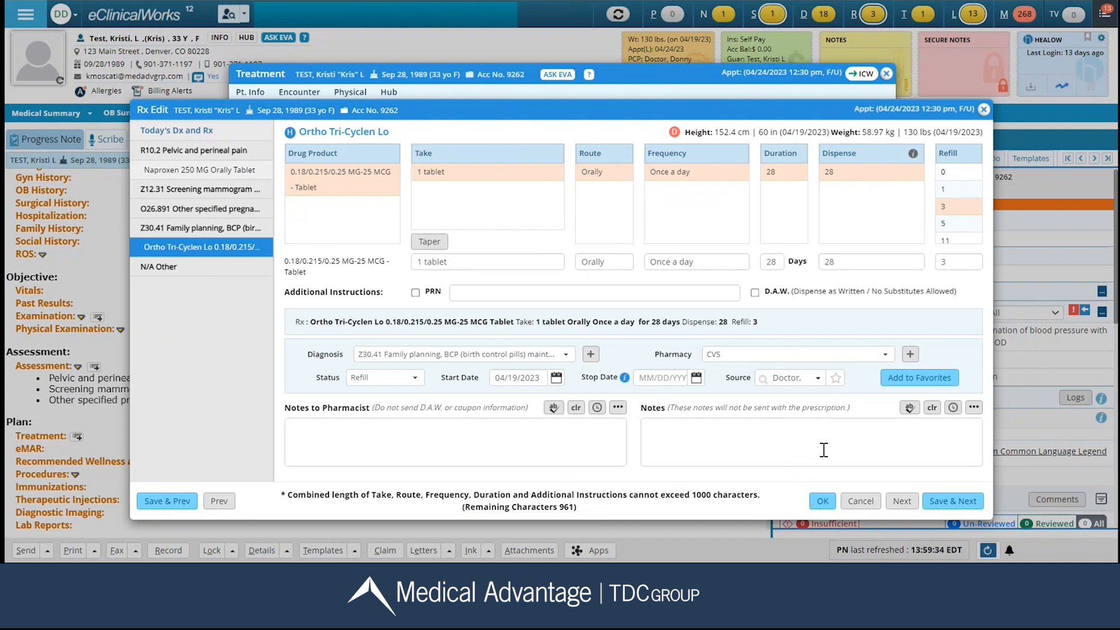
click(821, 502)
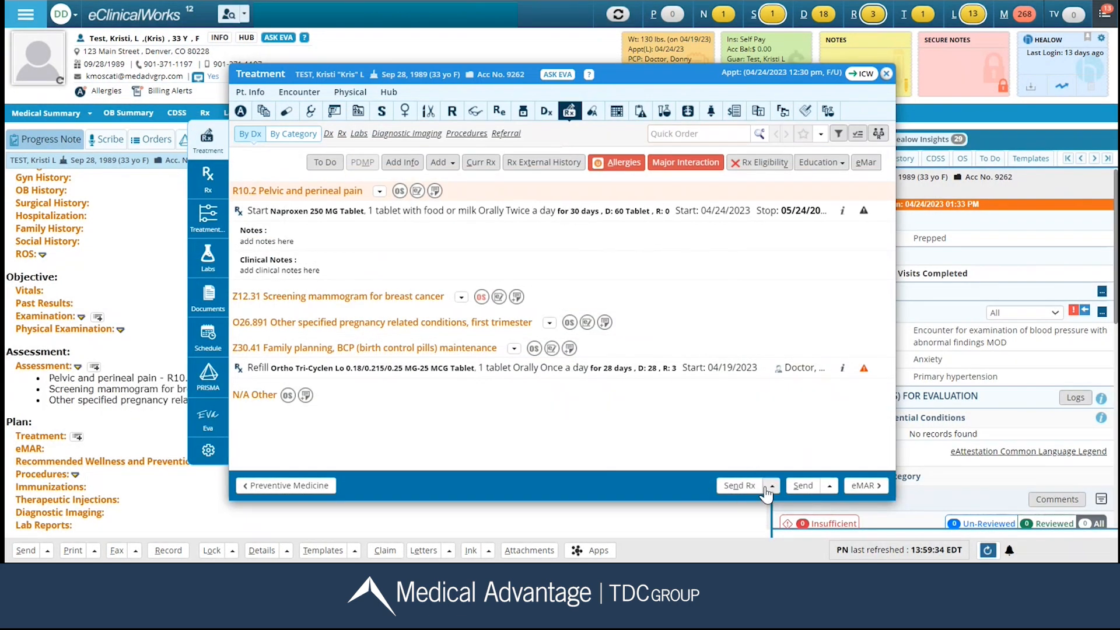
click(734, 490)
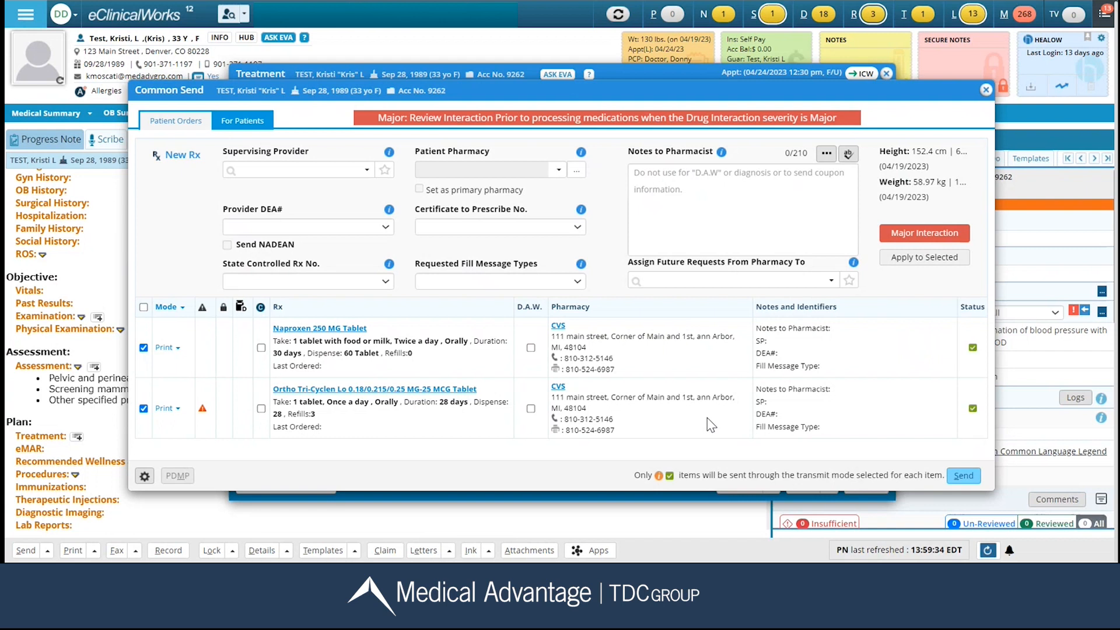
click(986, 90)
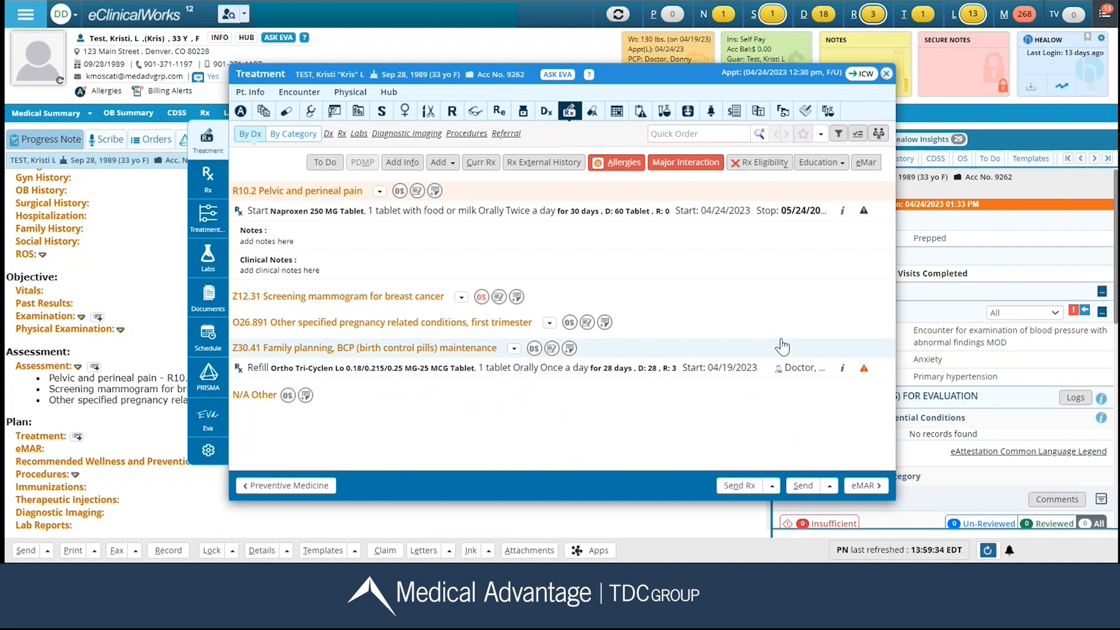
Search the lab orders containing "thyroid" and add a Thyroid Panel to today's orders for R10.2.
click(358, 134)
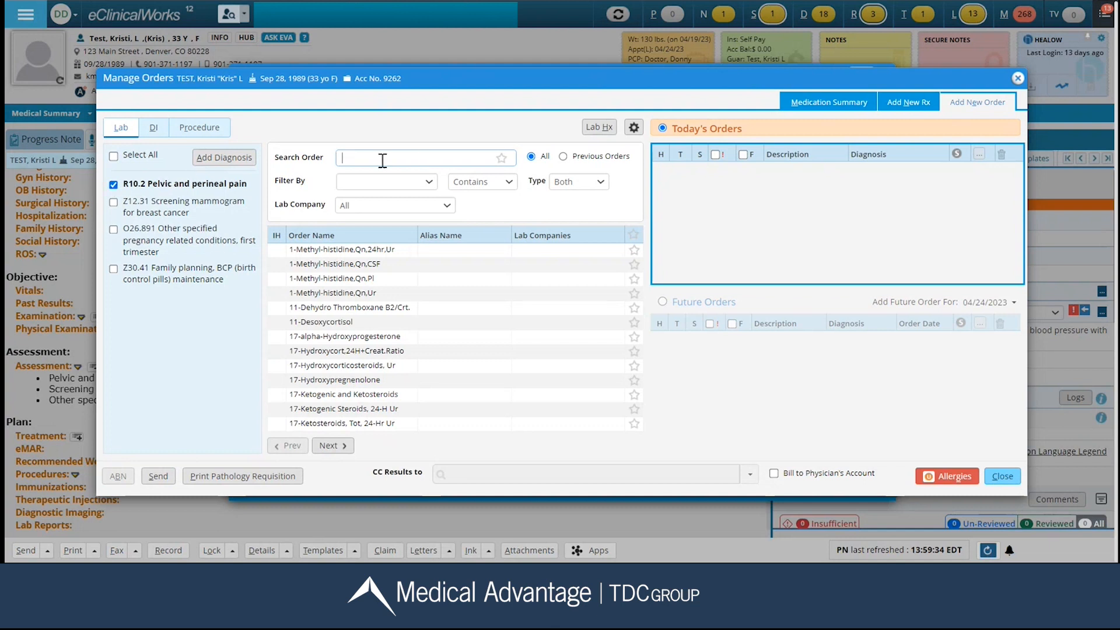
text(thyroid)
key(Return)
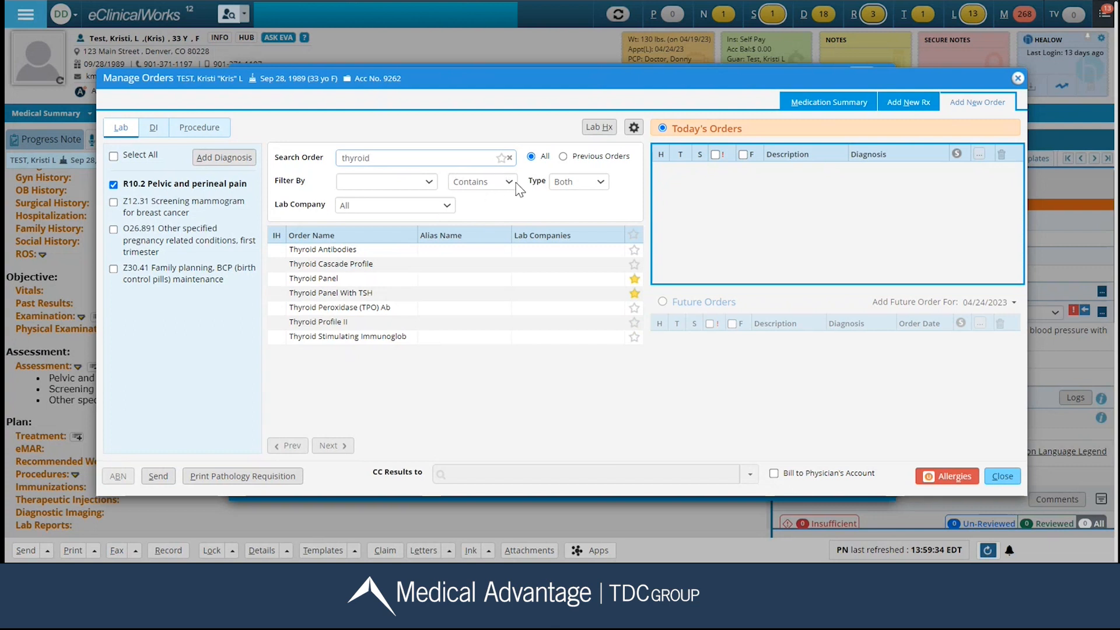
click(510, 182)
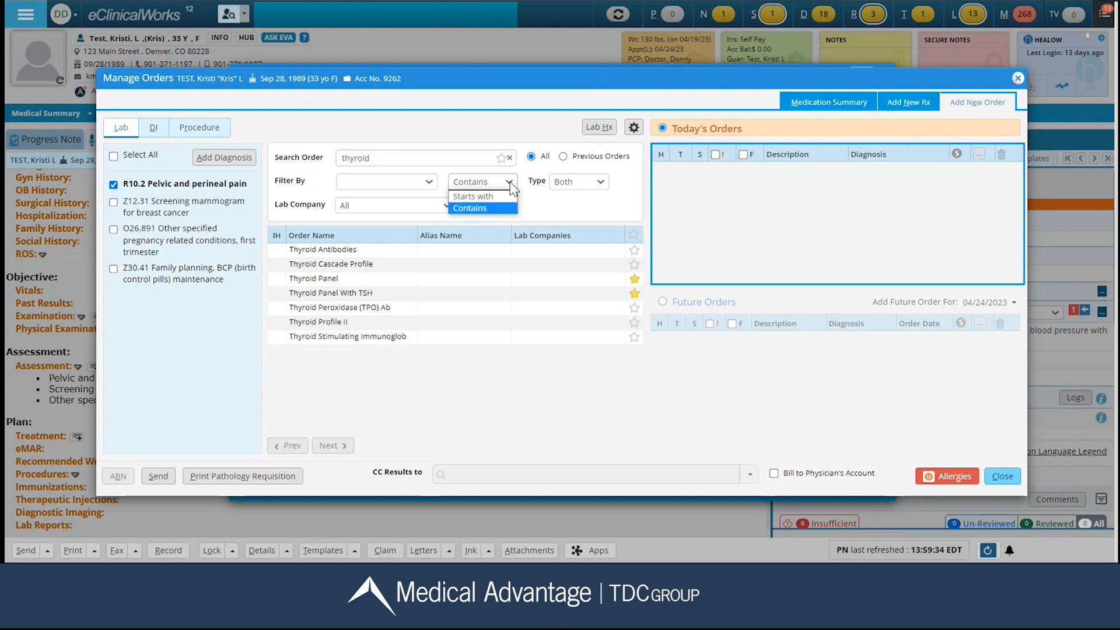
click(512, 184)
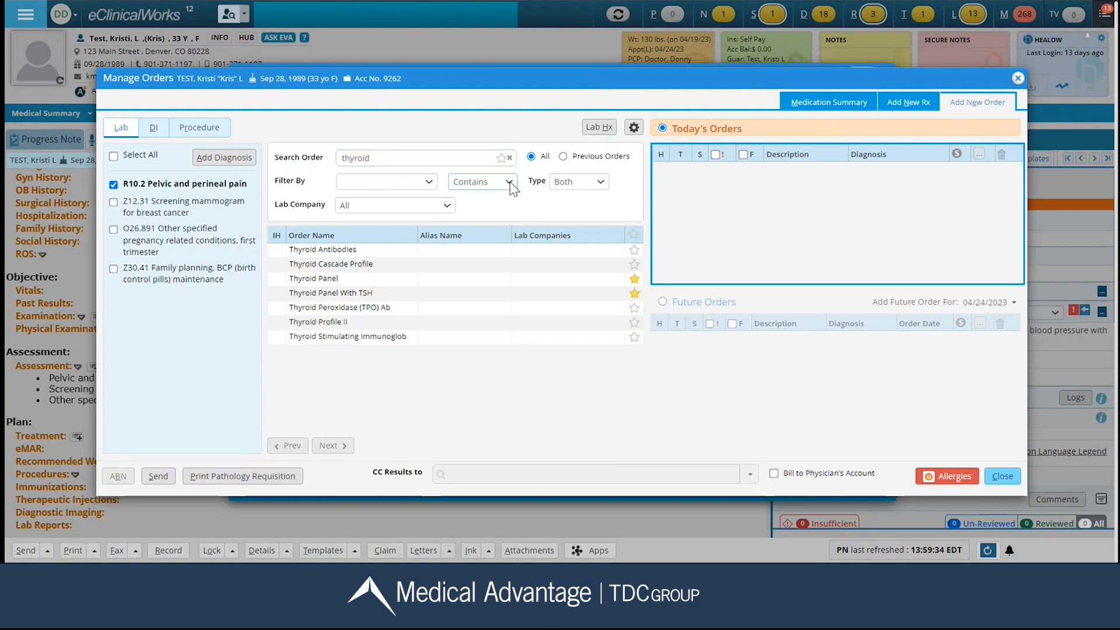
click(303, 280)
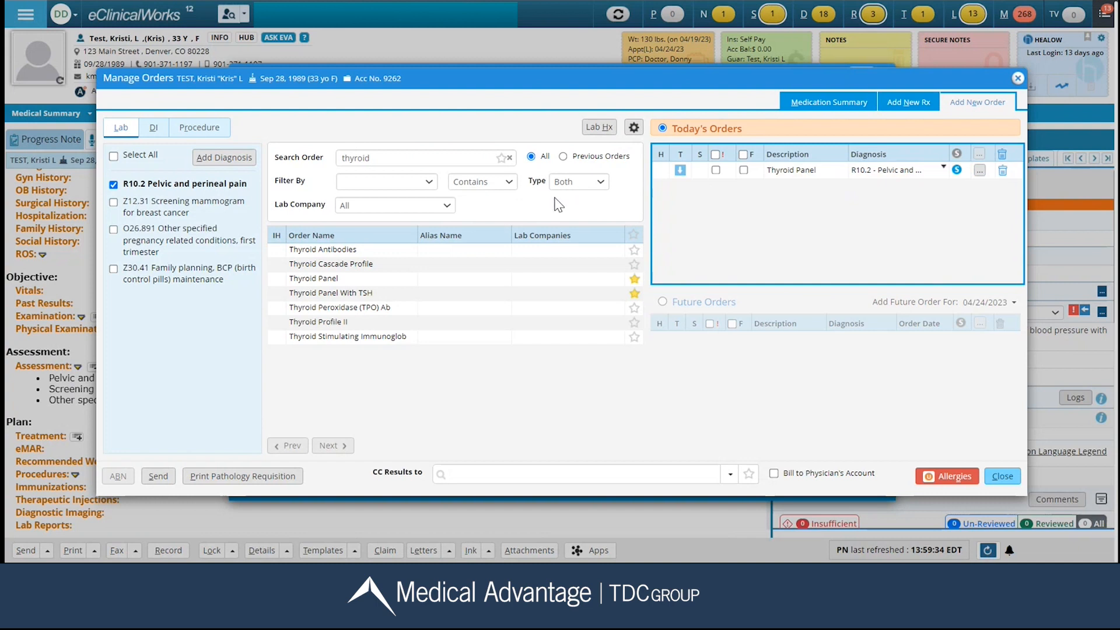
Clear the lab search, view the favorite and previous orders, return to all orders, and check the lab company choices.
double_click(380, 157)
key(BackSpace)
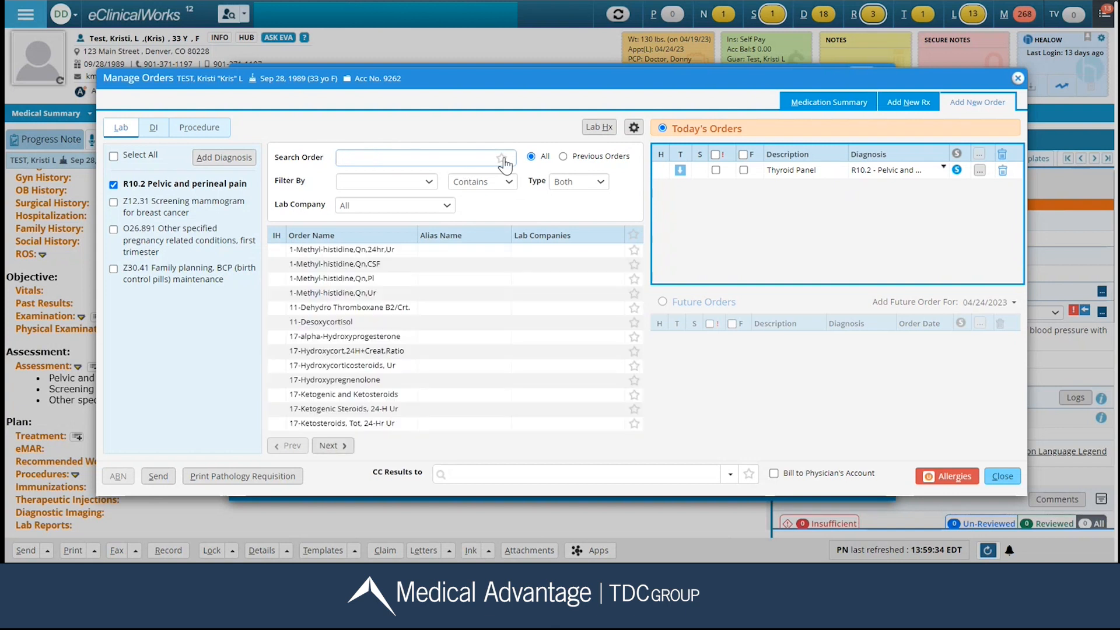
click(502, 160)
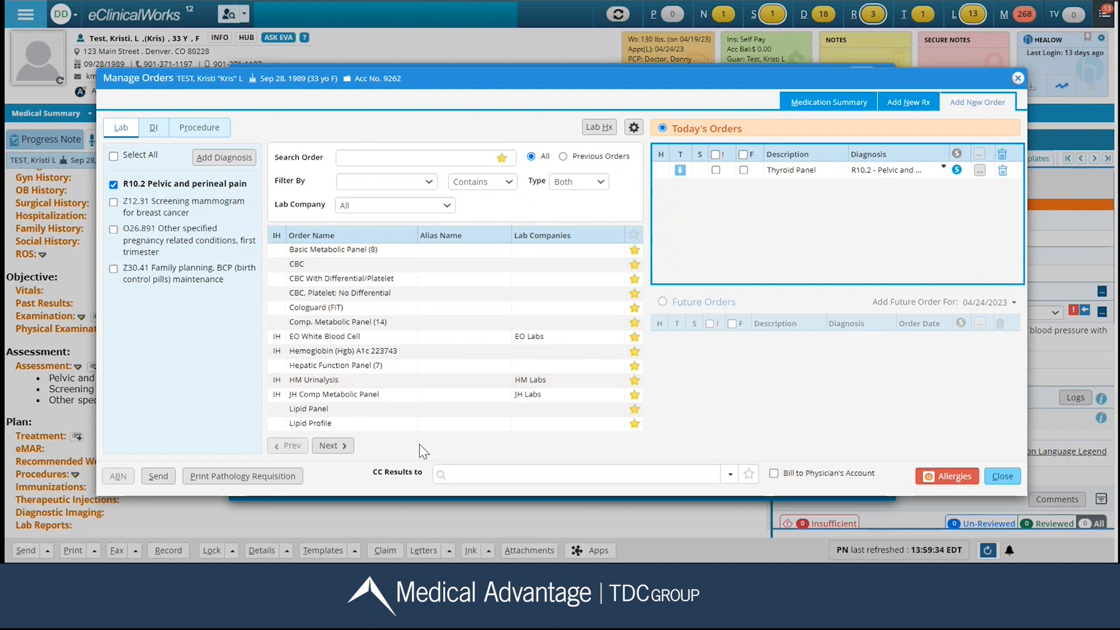
click(502, 160)
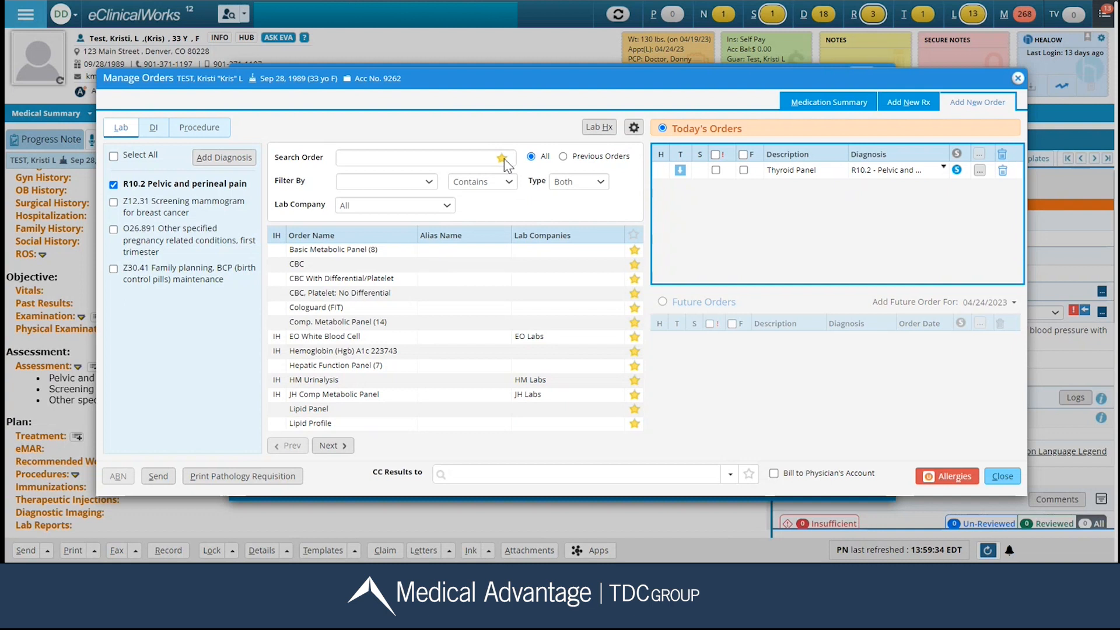
click(563, 157)
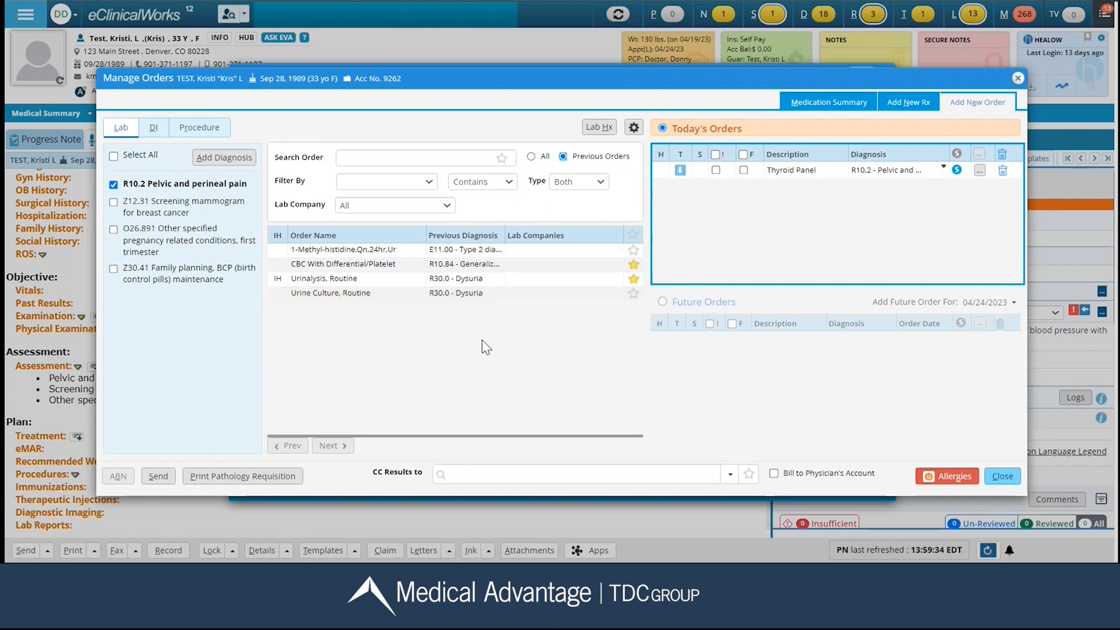
click(531, 157)
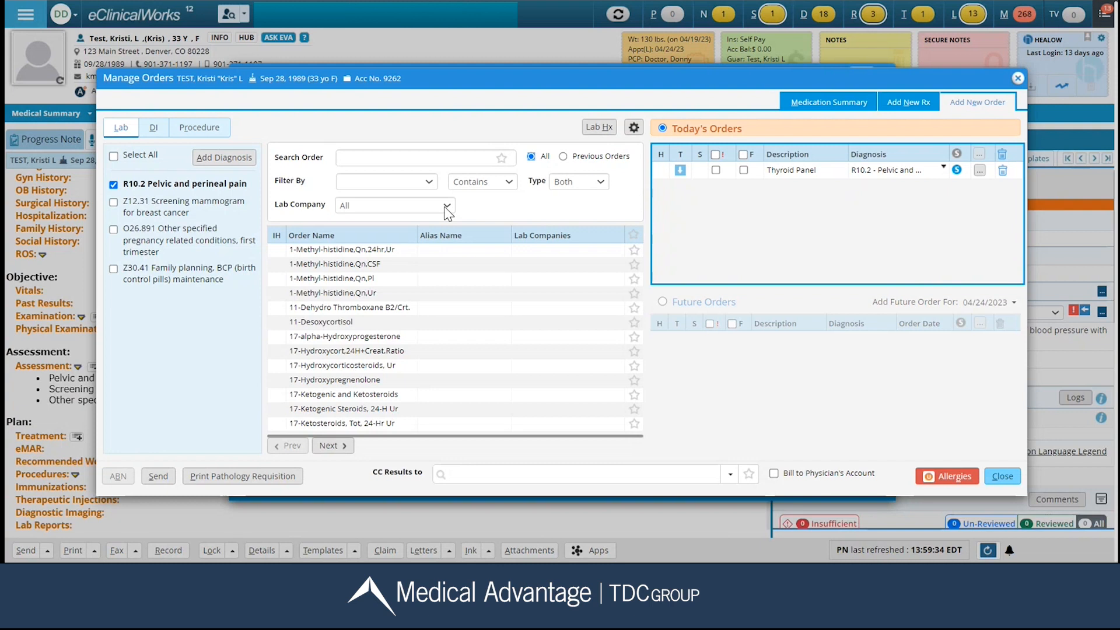
click(447, 209)
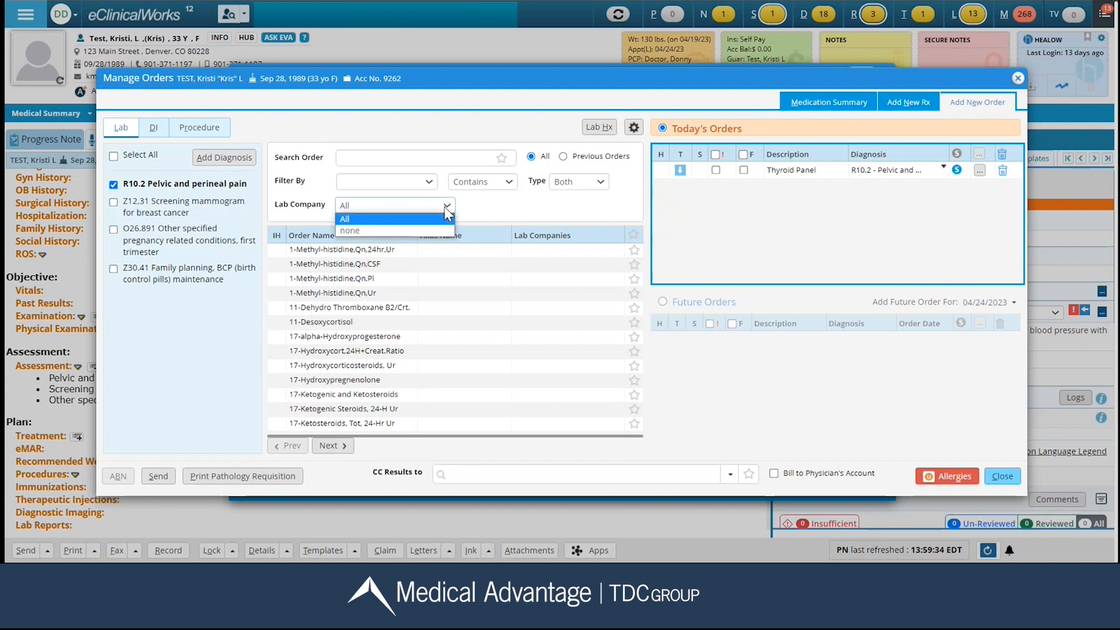
click(492, 207)
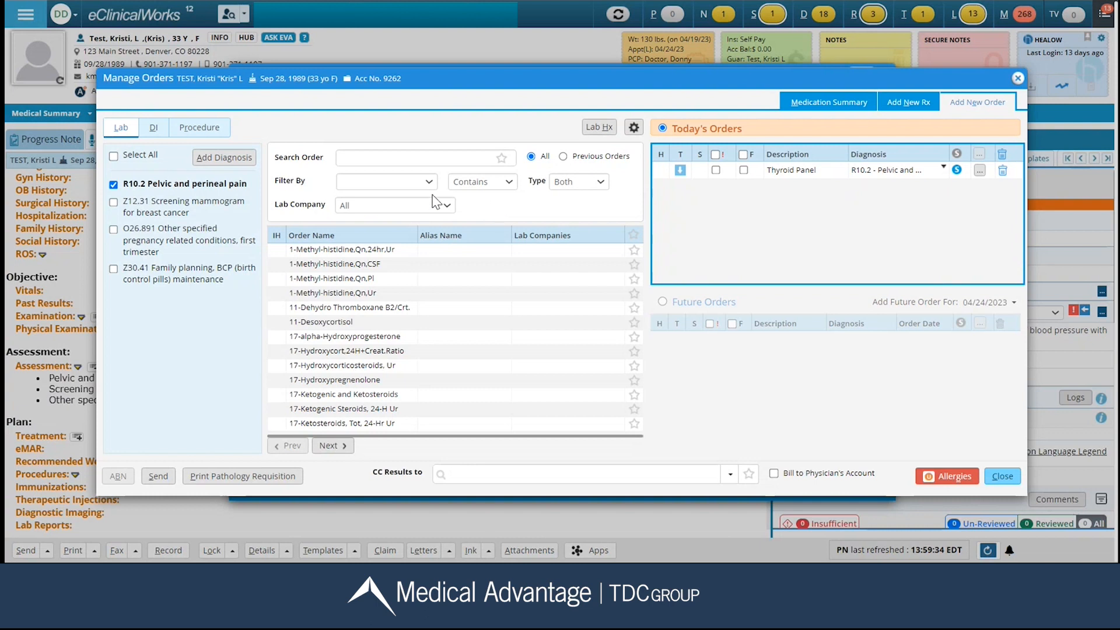
Associate only Z12.31 Screening mammogram with the diagnostic imaging order and search the imaging orders for "mammo".
click(159, 128)
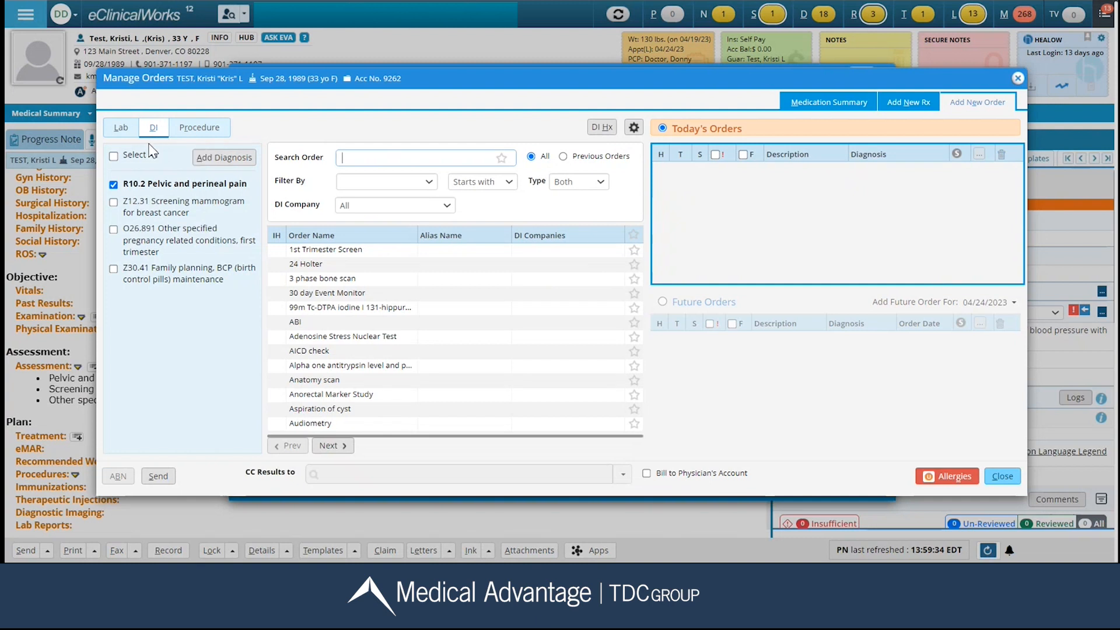
click(114, 202)
click(113, 185)
click(380, 158)
text(mammo)
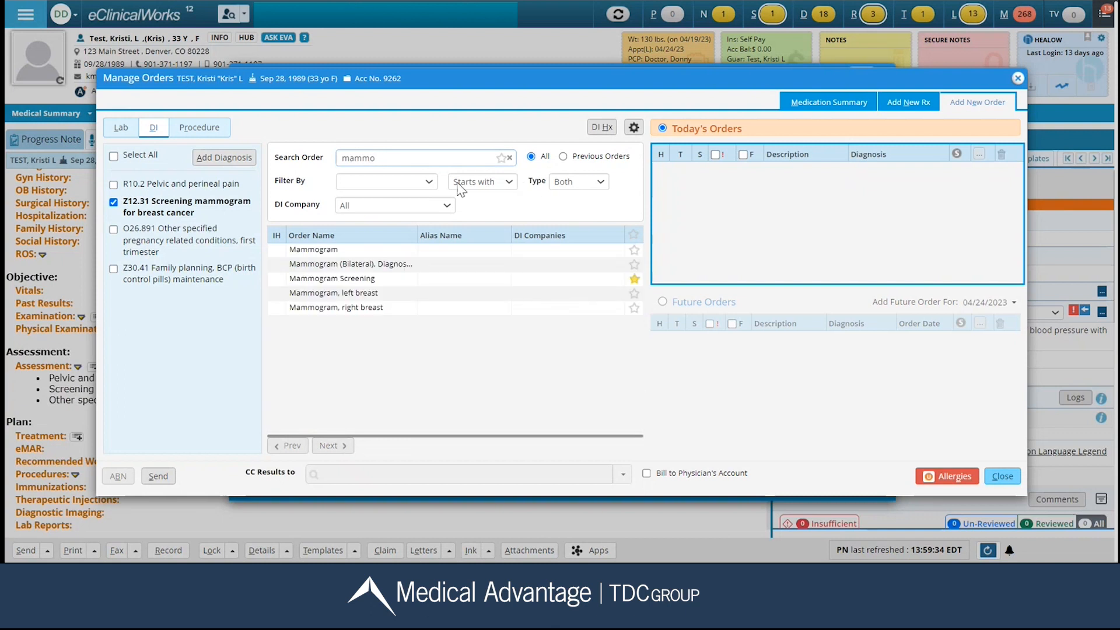
Set the default lookup for diagnostic imaging orders to Contains in the order default settings and save them.
click(496, 186)
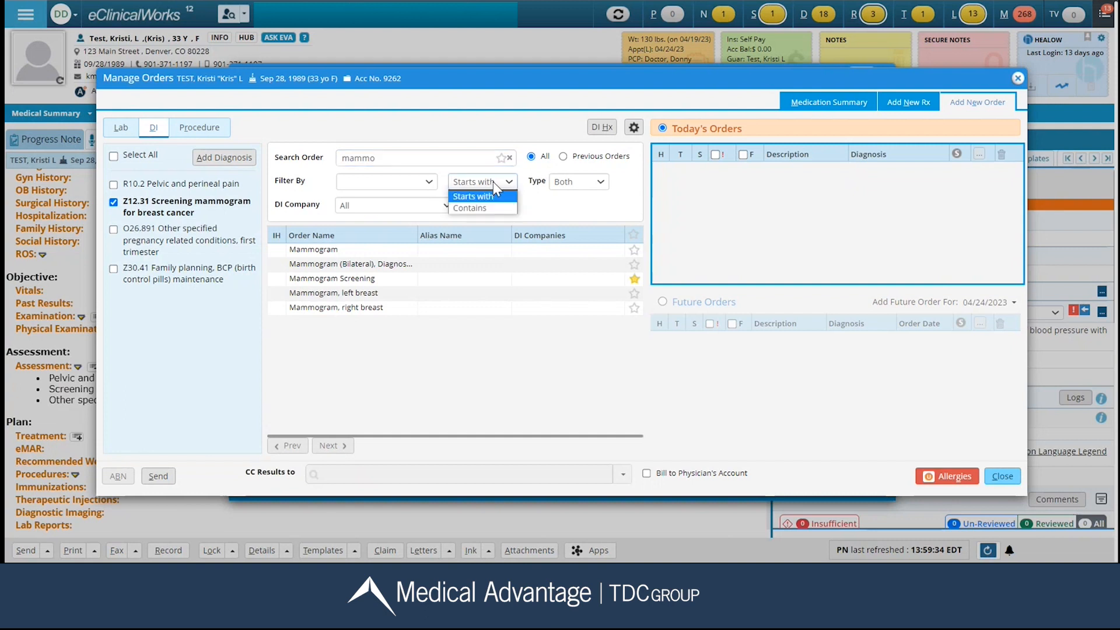
click(551, 207)
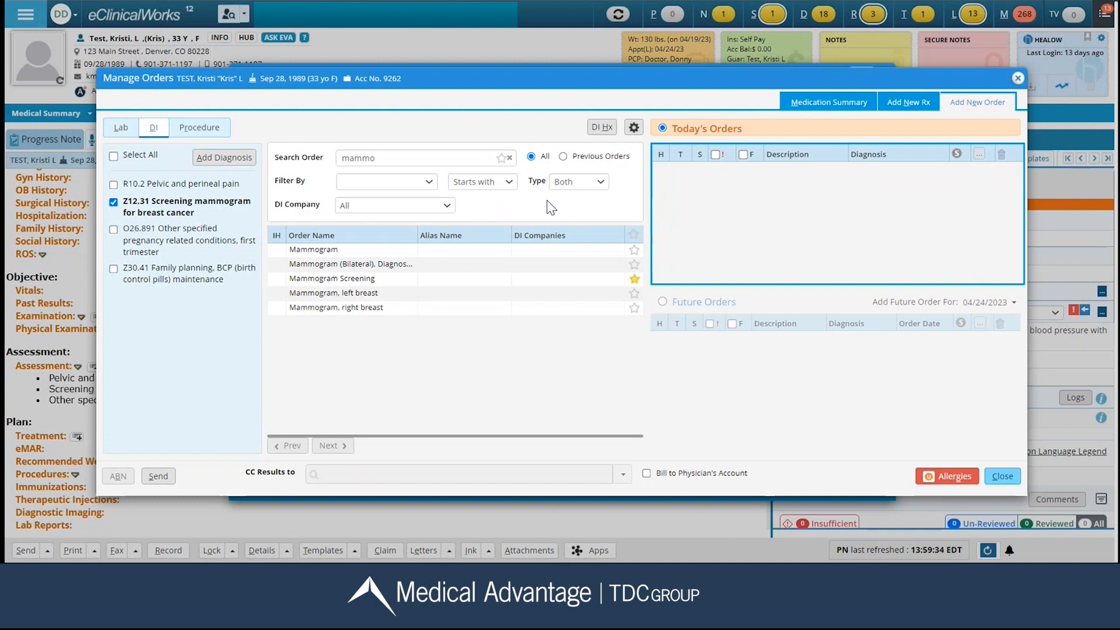
click(634, 129)
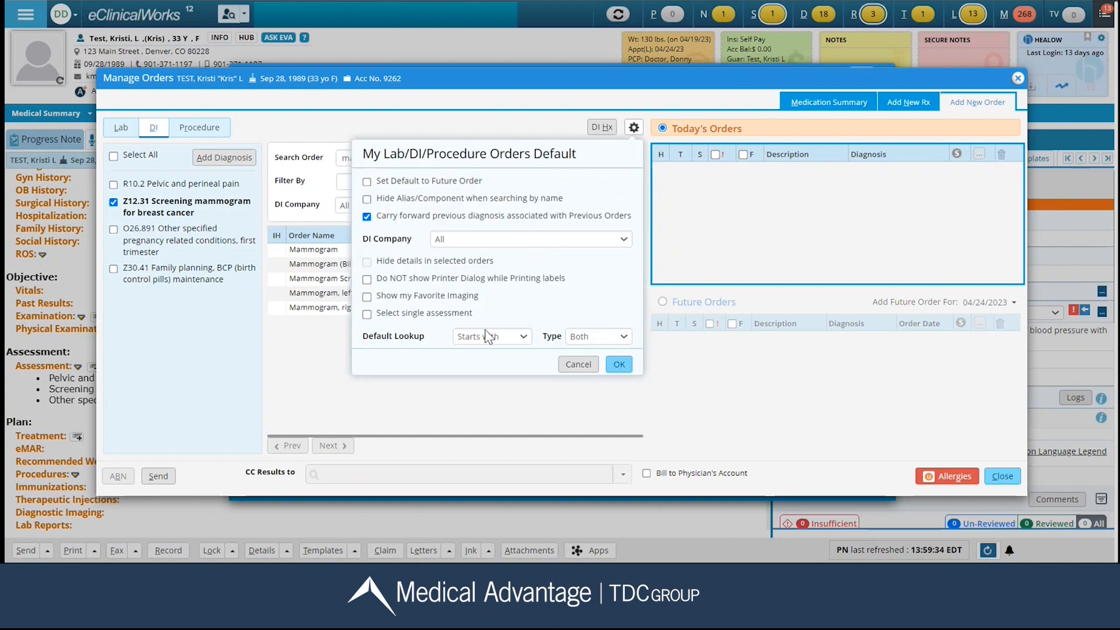
click(523, 341)
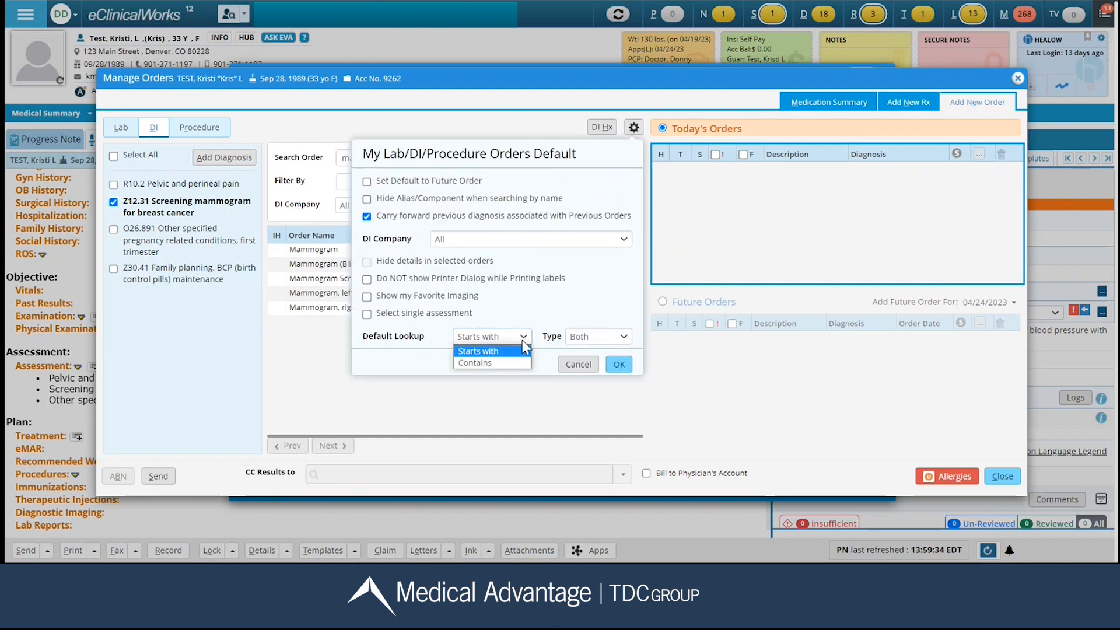
click(509, 364)
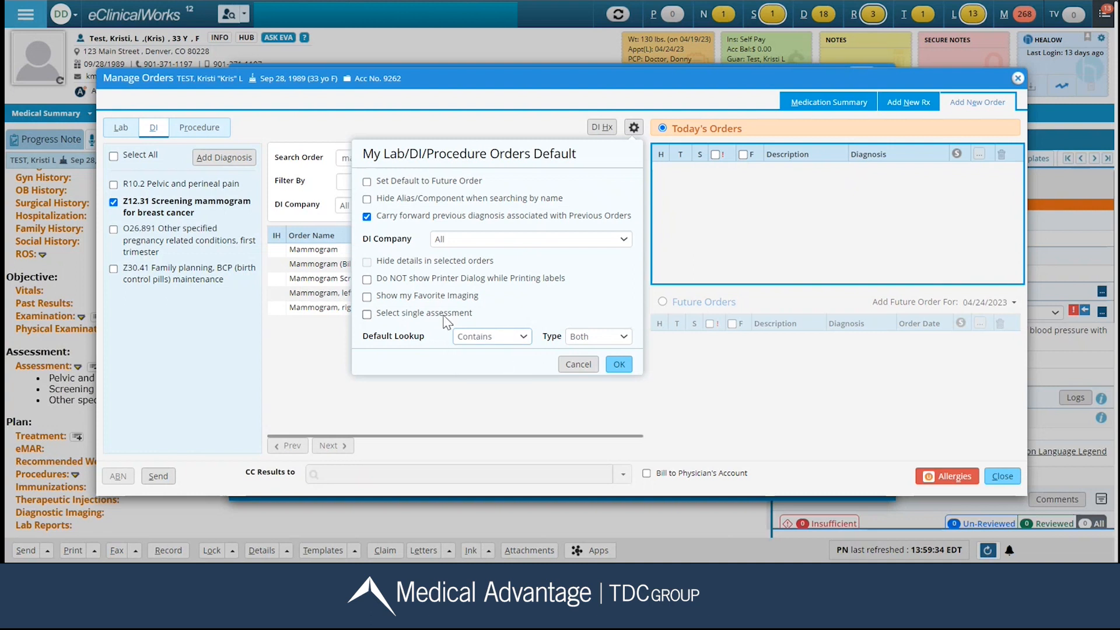
click(621, 364)
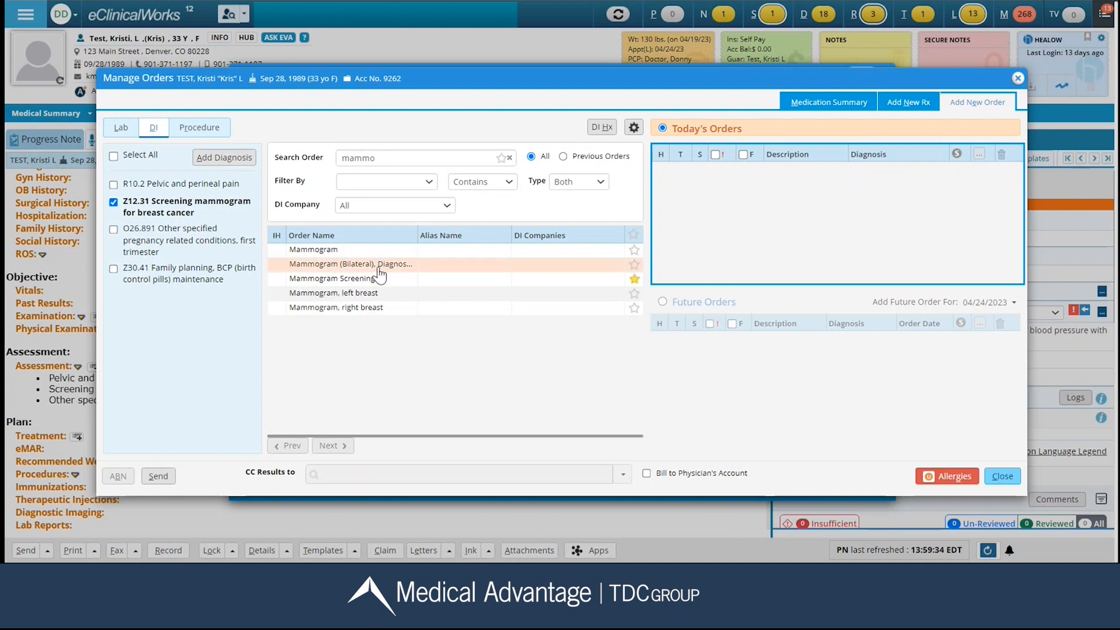
Add Mammogram Screening to today's imaging orders with ICD code Z12.31 and close the order management window.
click(357, 277)
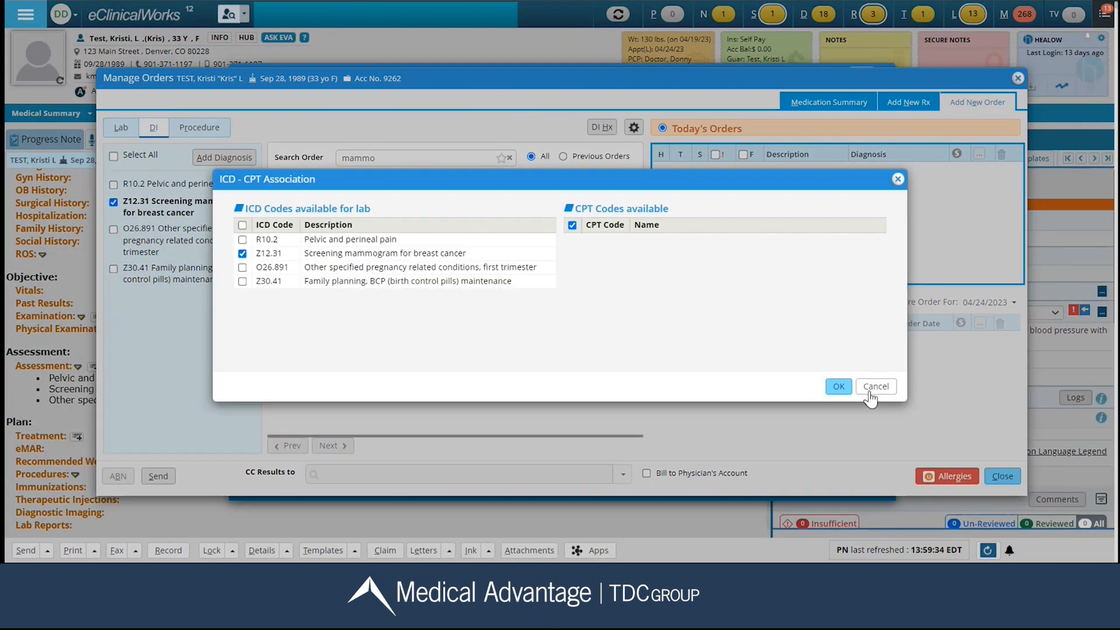
click(840, 387)
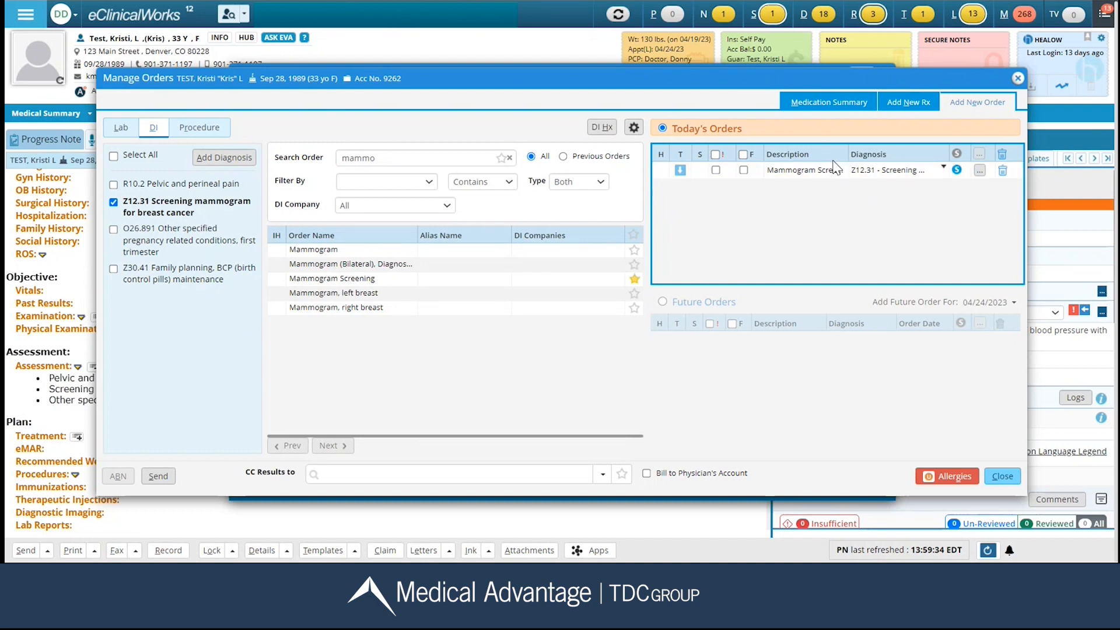
click(1002, 476)
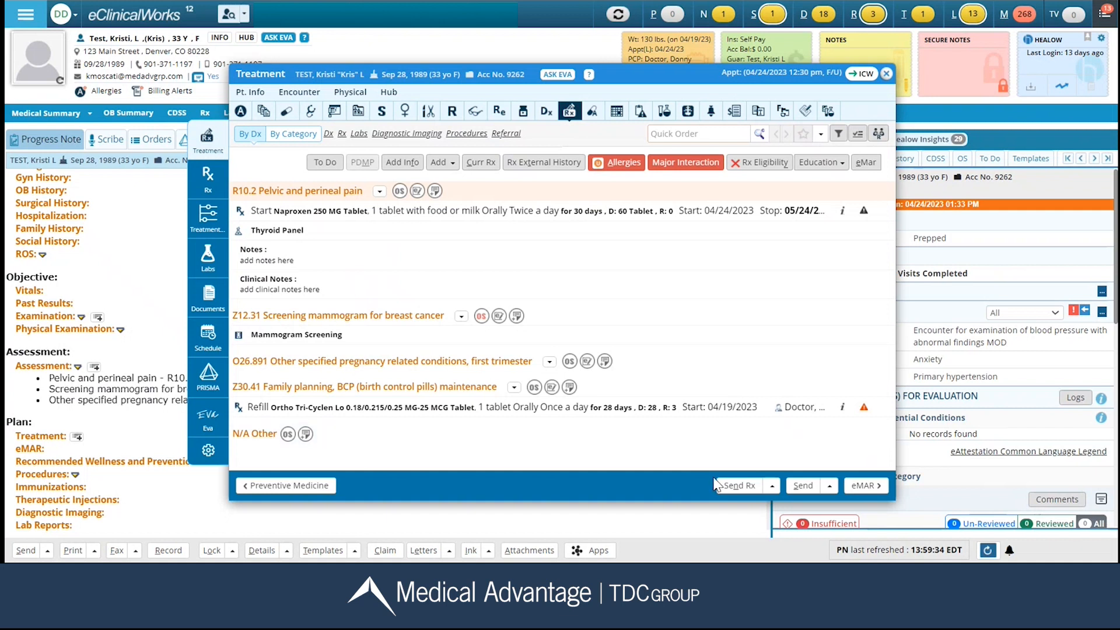
Review the send details of both prescriptions, close without sending, and return from Treatment to the progress note.
click(735, 485)
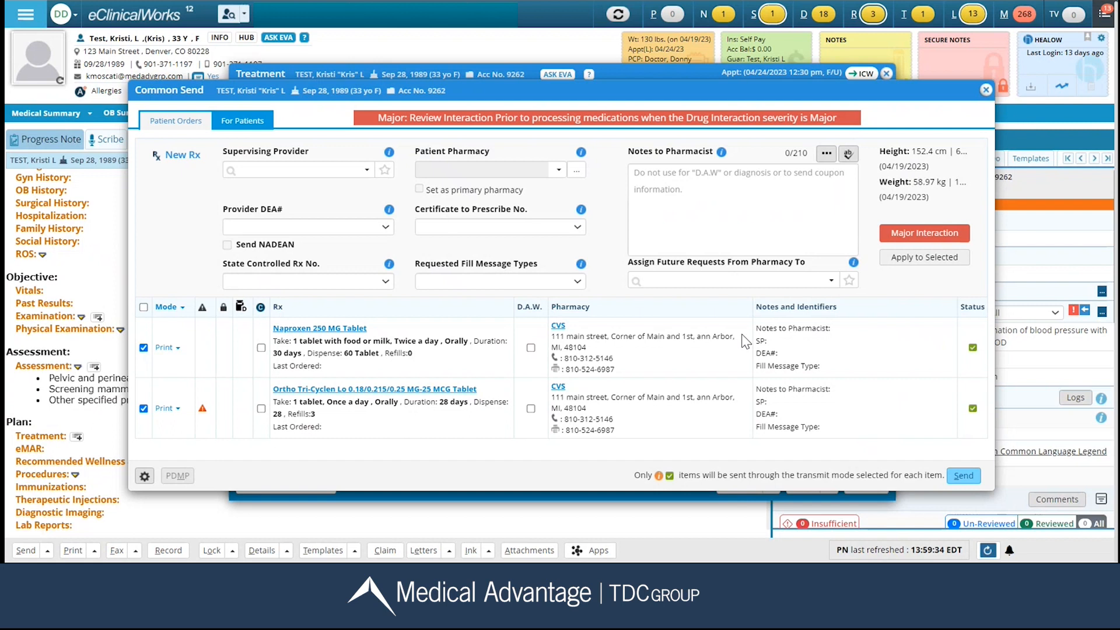
click(986, 89)
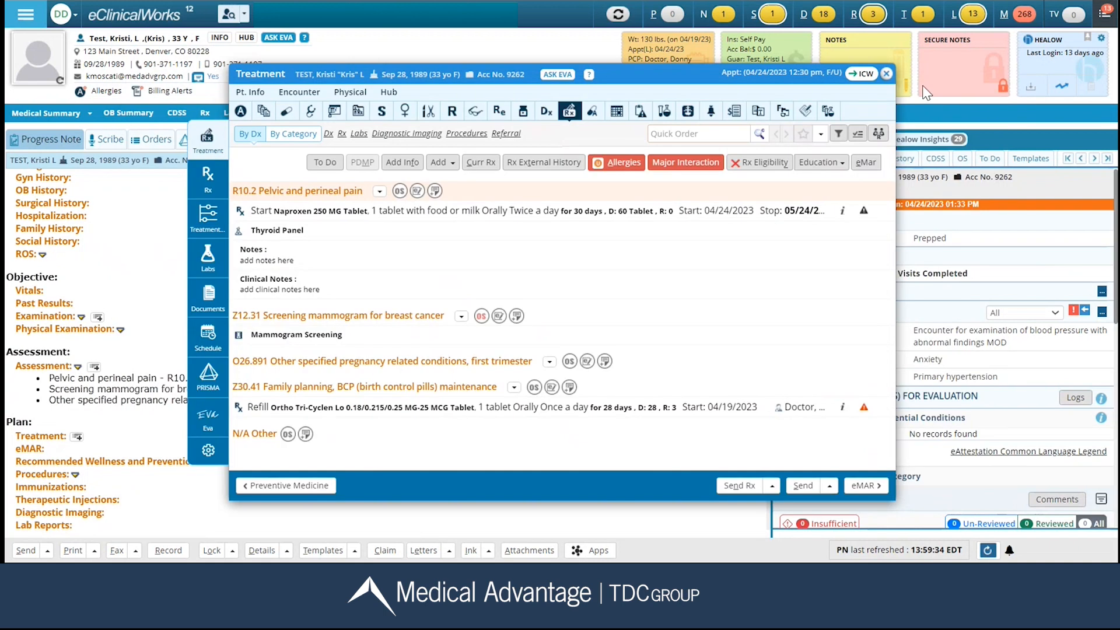
click(886, 73)
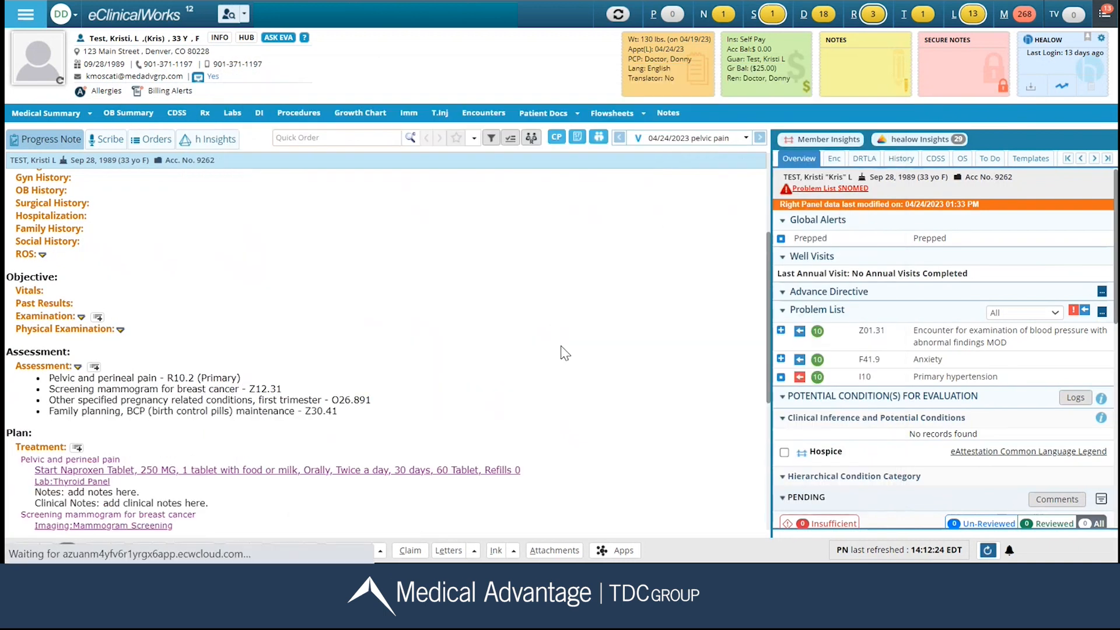